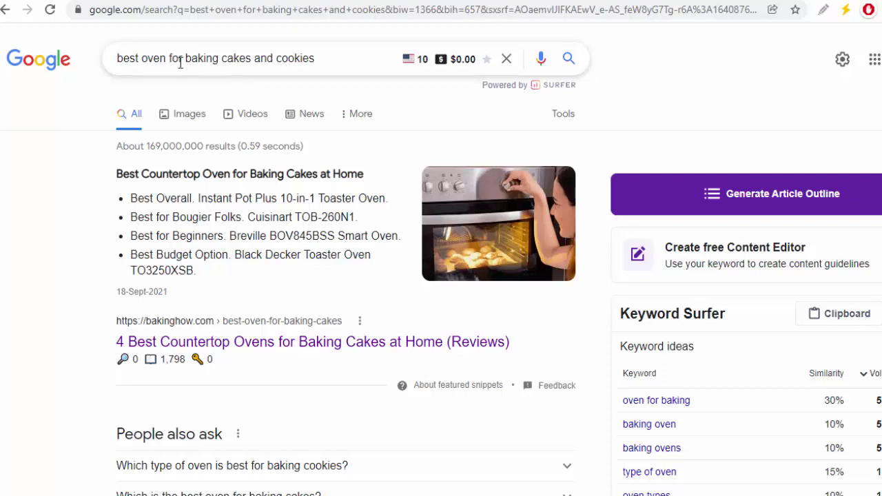
# Step: Search Google for "allintitle:best oven for baking cakes and cookies" and check the number of matching results
pyautogui.click(119, 59)
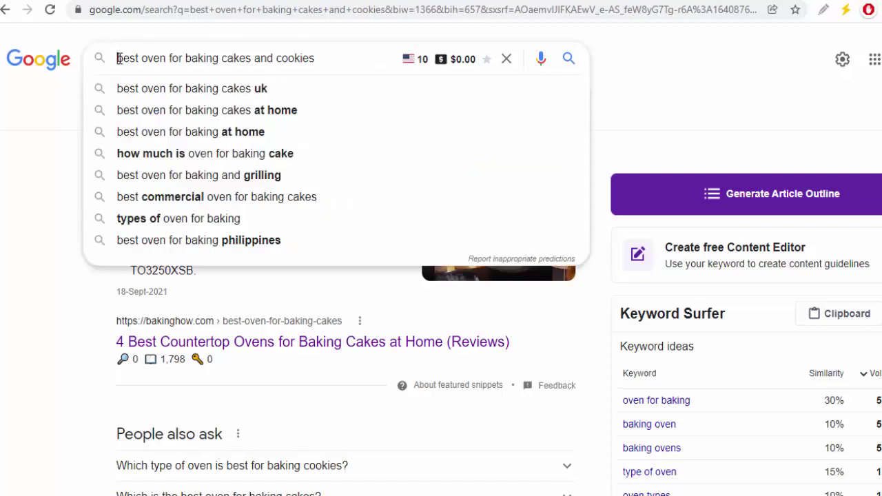
pyautogui.write('allintitl')
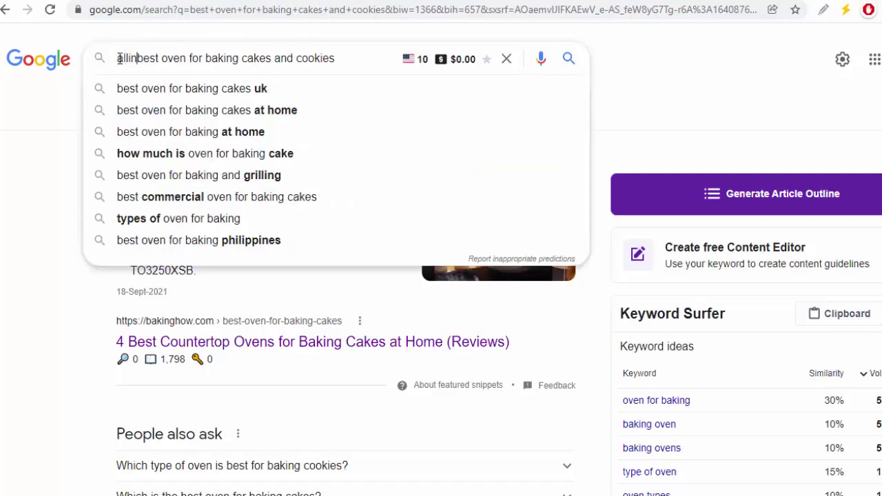
pyautogui.write('e:')
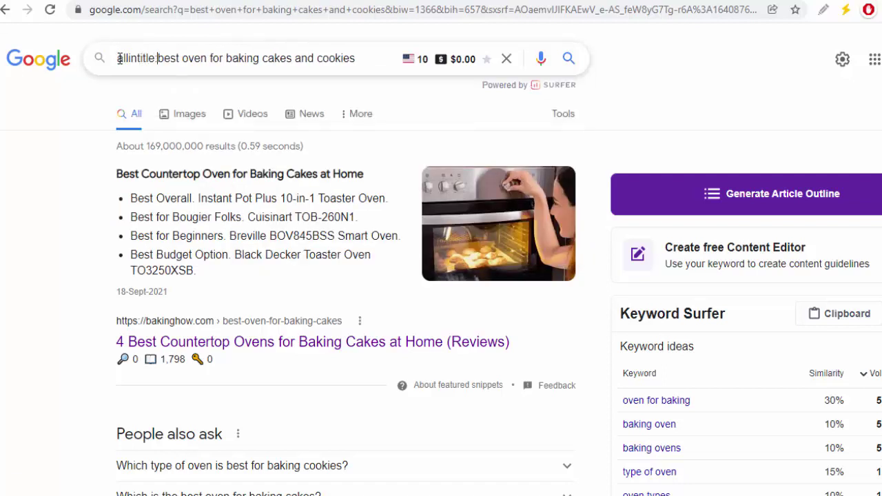
pyautogui.press('Return')
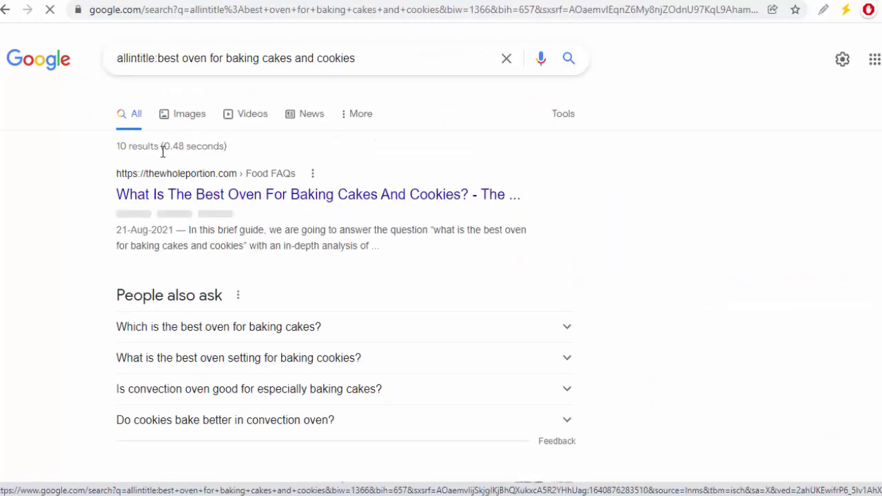
pyautogui.scroll(-12, 441, 276)
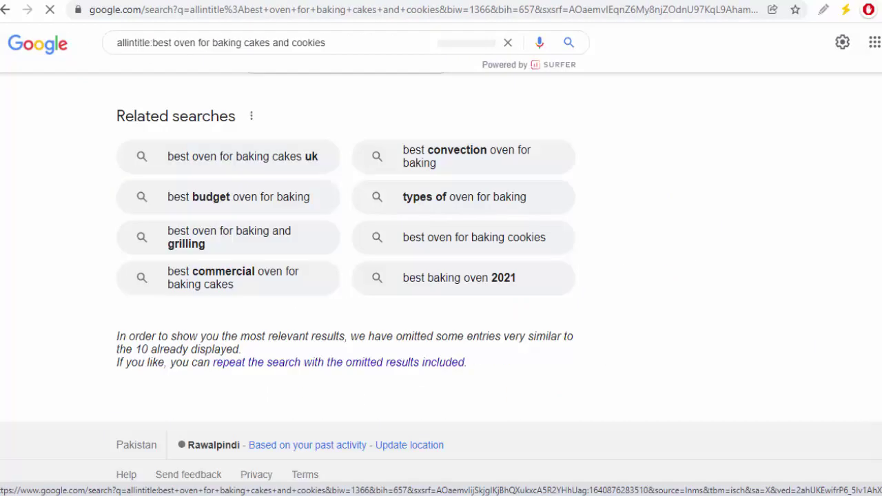
pyautogui.scroll(2, 441, 276)
pyautogui.scroll(8, 441, 275)
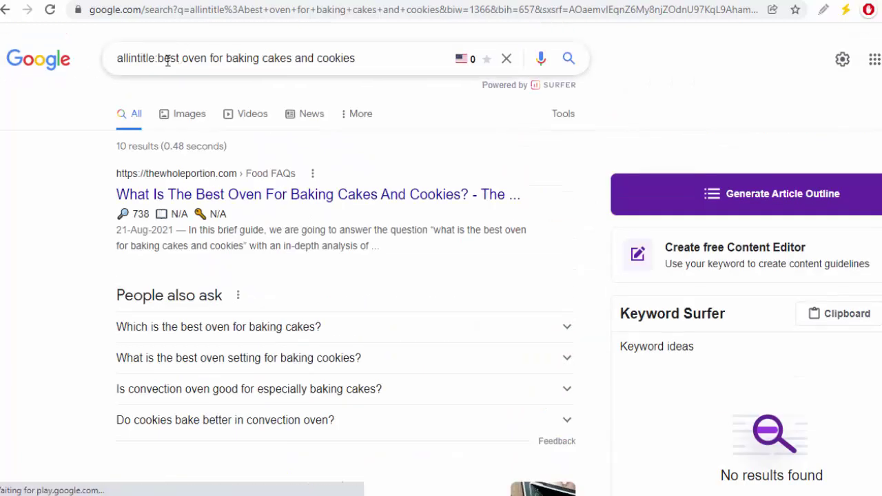
# Step: Remove the "allintitle:" operator from the query and rerun the plain keyword search
pyautogui.moveTo(158, 58); pyautogui.dragTo(87, 66)
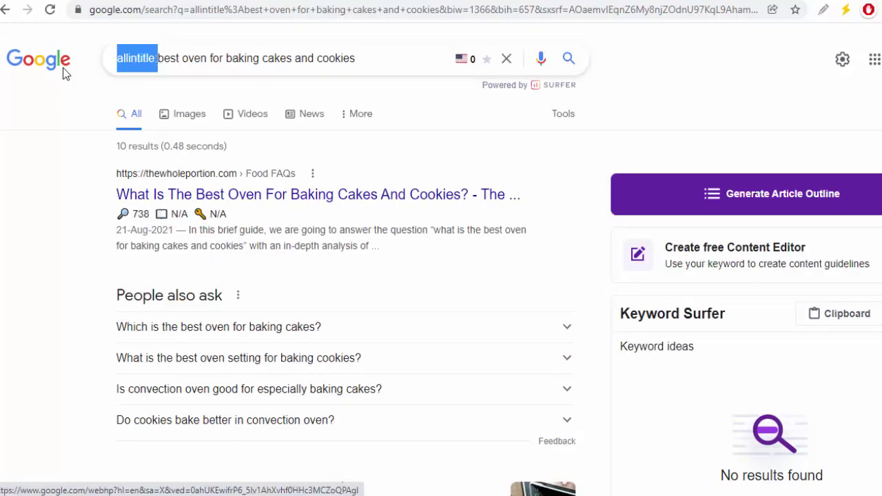
pyautogui.press('BackSpace')
pyautogui.press('Return')
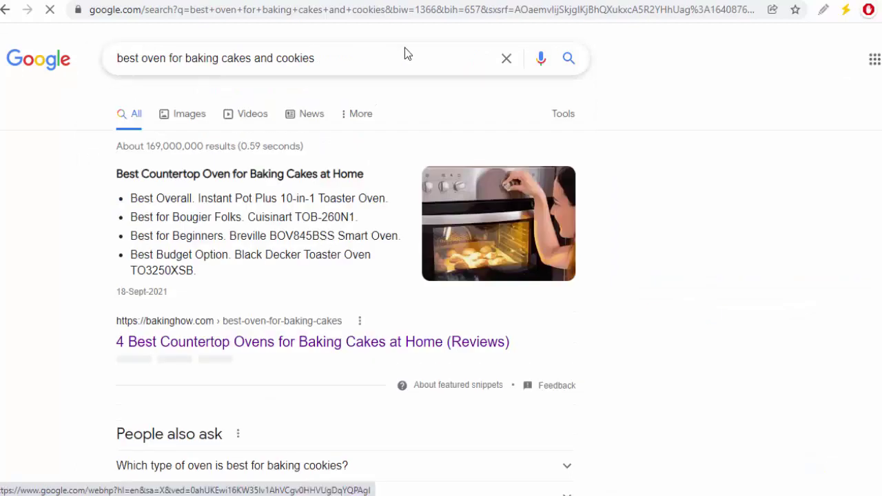
# Step: Copy the full search keyword and open Ahrefs Keywords Explorer in a new browser tab
pyautogui.tripleClick(301, 58)
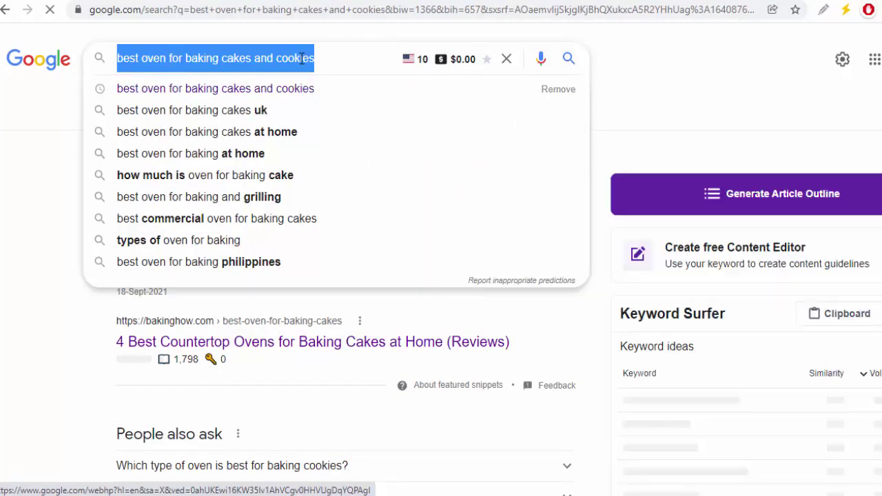
pyautogui.rightClick(301, 59)
pyautogui.click(346, 112)
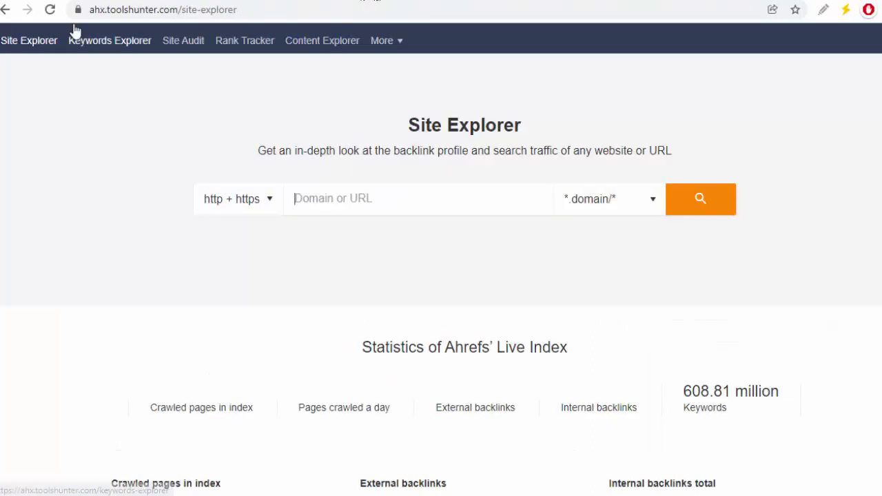
pyautogui.rightClick(84, 41)
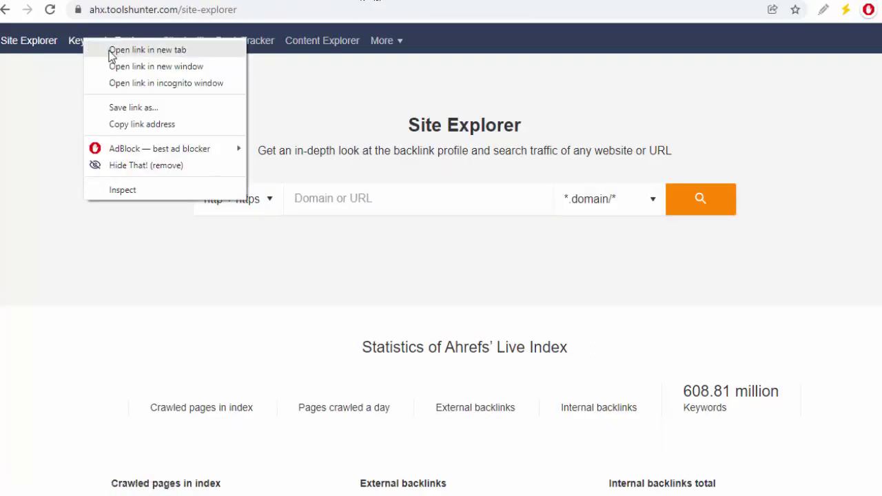
pyautogui.click(108, 51)
pyautogui.hotkey('ctrl', 'Tab')
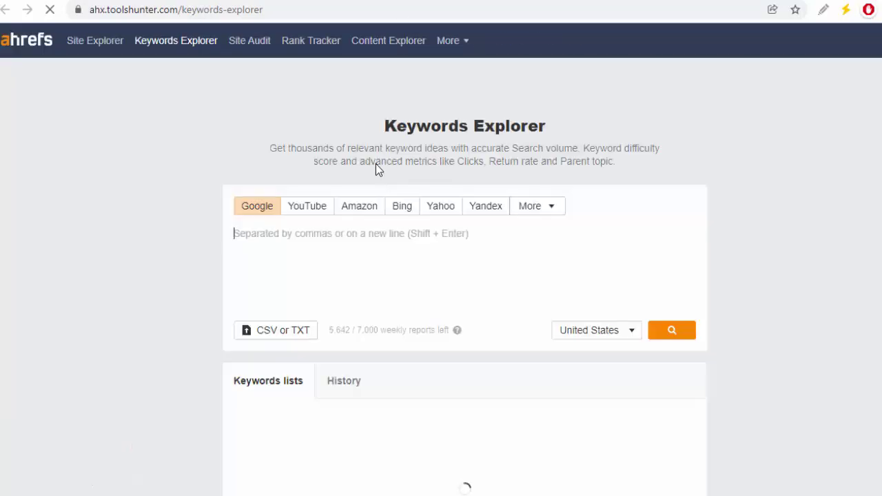
# Step: Look up the copied keyword "best oven for baking cakes and cookies" in Keywords Explorer for Google in the United States
pyautogui.rightClick(360, 254)
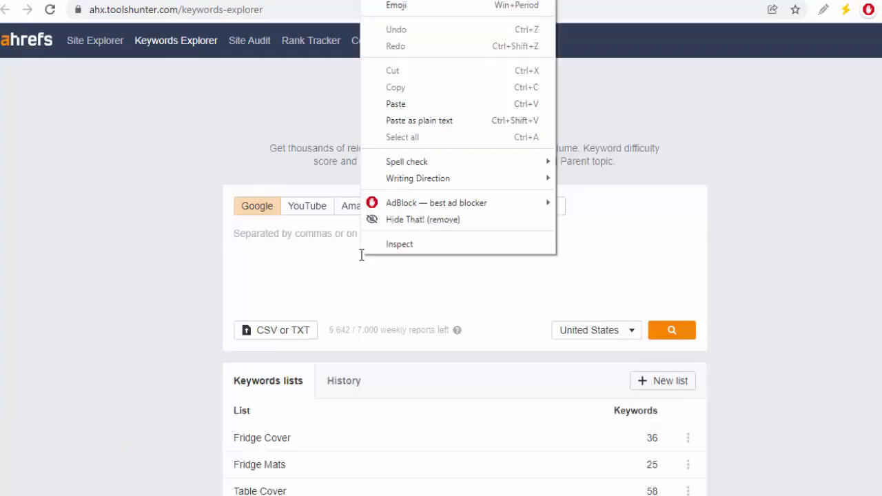
pyautogui.click(404, 104)
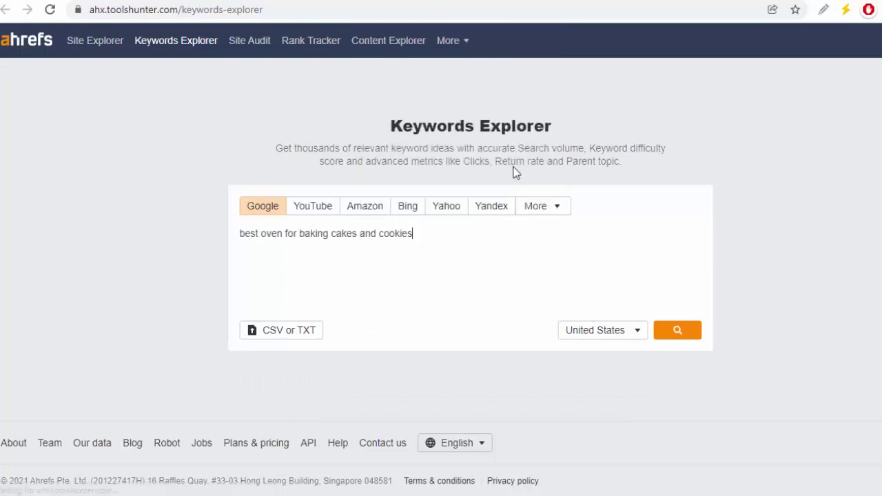
pyautogui.click(692, 334)
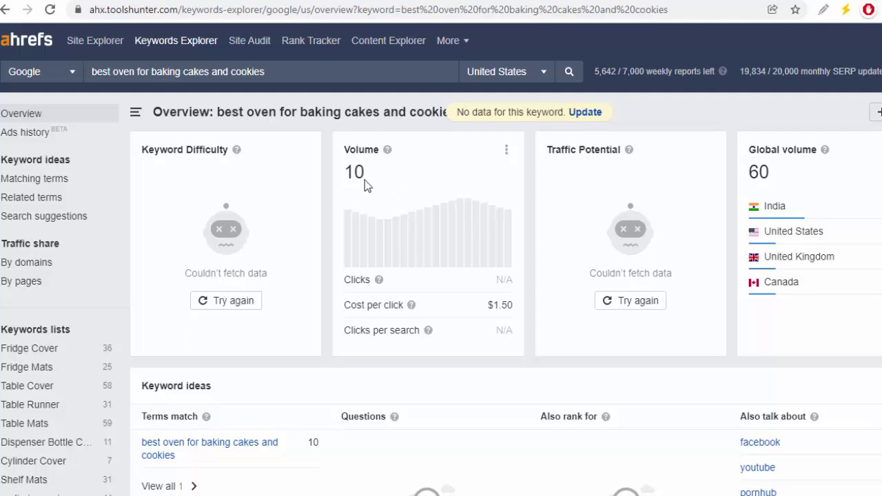
# Step: Return to the Google results and open the Kitchenfeeds article "Top 10 Best Ovens for Baking Cake and Cookies (2021)" in a new tab
pyautogui.click(628, 4)
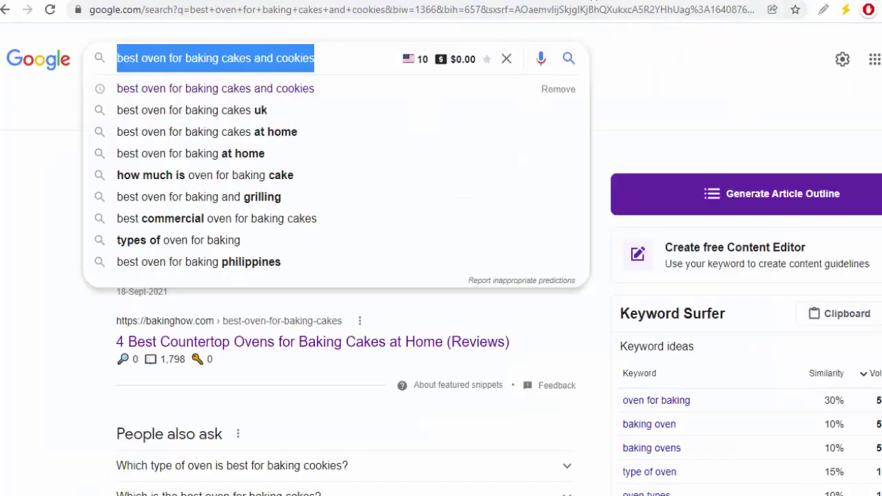
pyautogui.click(669, 81)
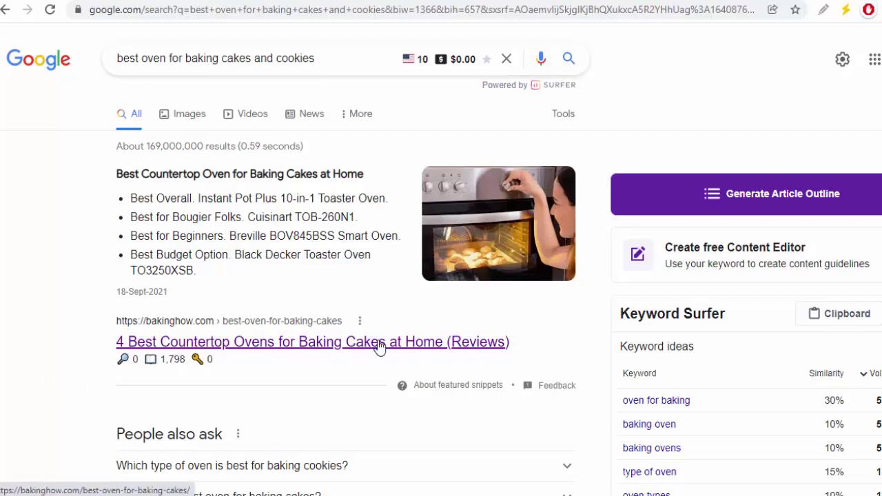
pyautogui.scroll(-3, 485, 284)
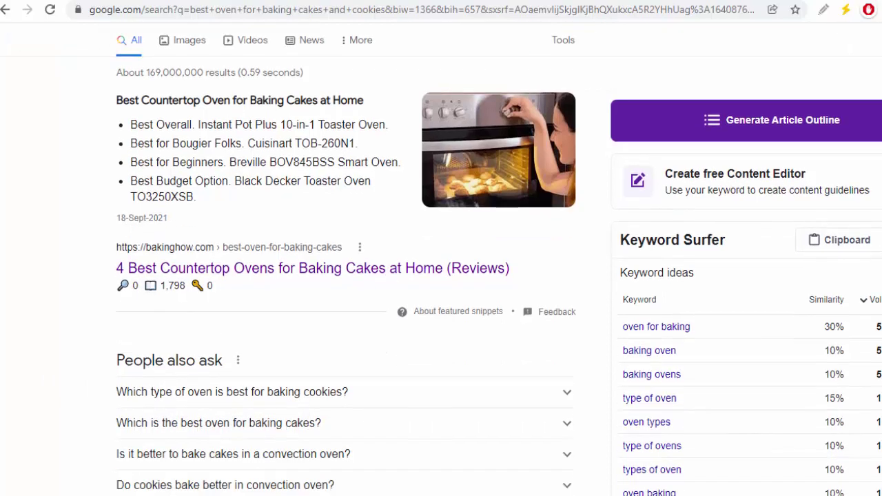
pyautogui.scroll(-3, 441, 284)
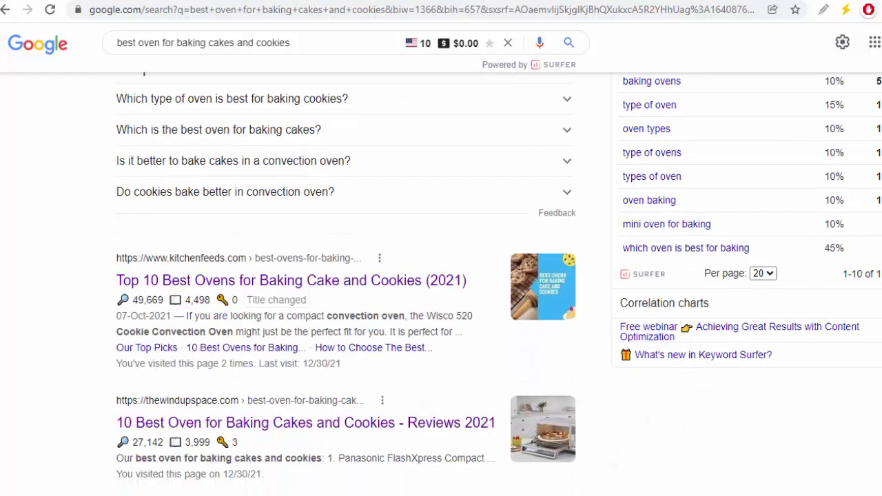
pyautogui.rightClick(358, 290)
pyautogui.click(383, 295)
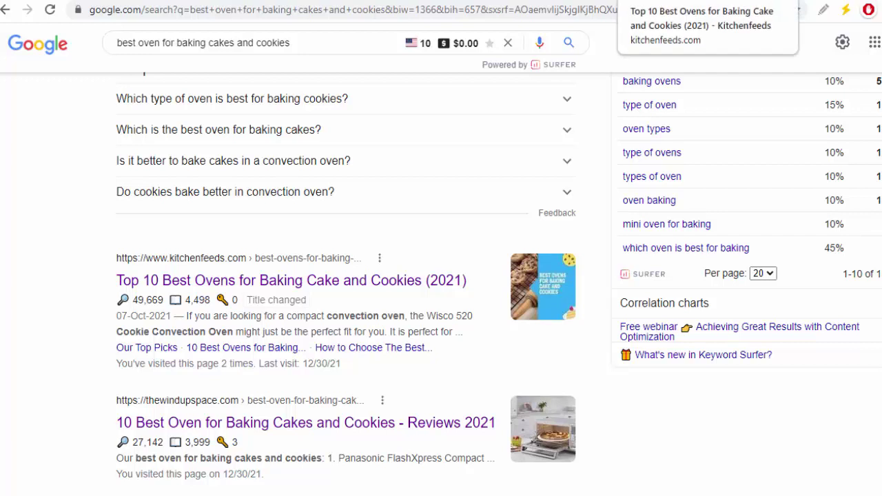
pyautogui.hotkey('ctrl', 'Tab')
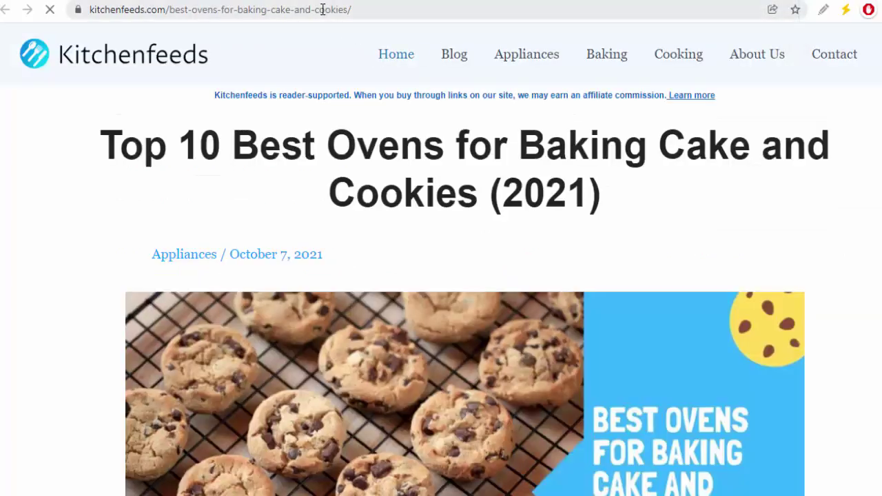
# Step: Copy the full URL of the Kitchenfeeds article and switch to Ahrefs Site Explorer
pyautogui.doubleClick(322, 11)
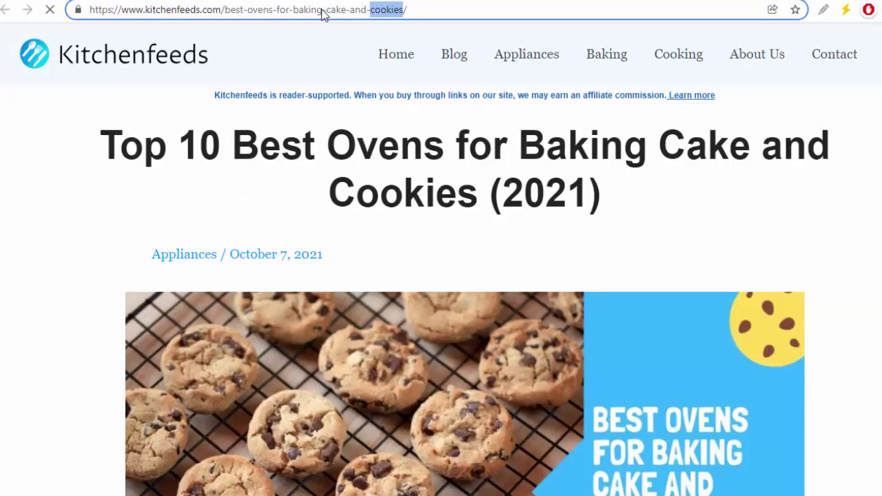
pyautogui.doubleClick(323, 11)
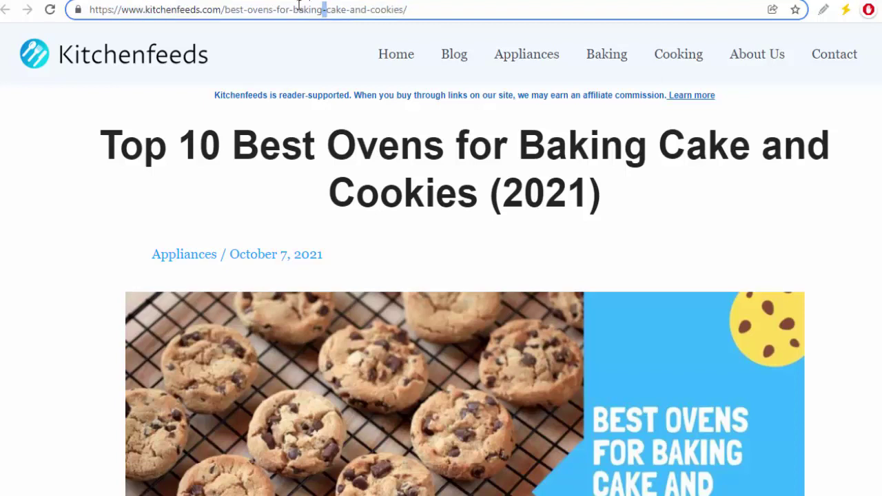
pyautogui.tripleClick(300, 11)
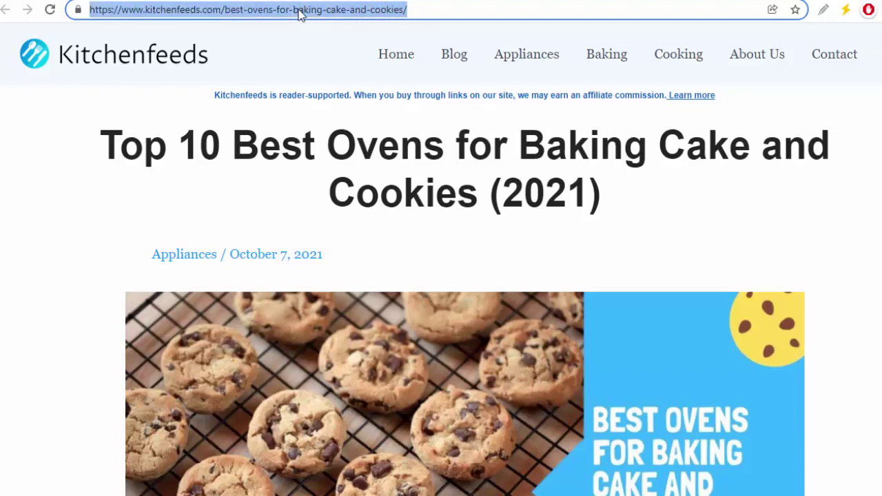
pyautogui.rightClick(300, 12)
pyautogui.click(332, 90)
pyautogui.click(331, 2)
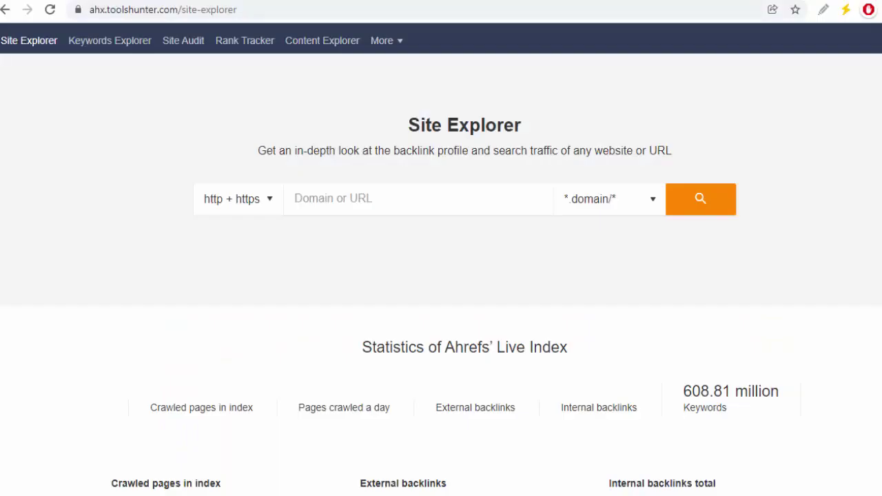
# Step: Analyze the copied Kitchenfeeds article URL in Site Explorer with the target mode set to Prefix
pyautogui.rightClick(330, 202)
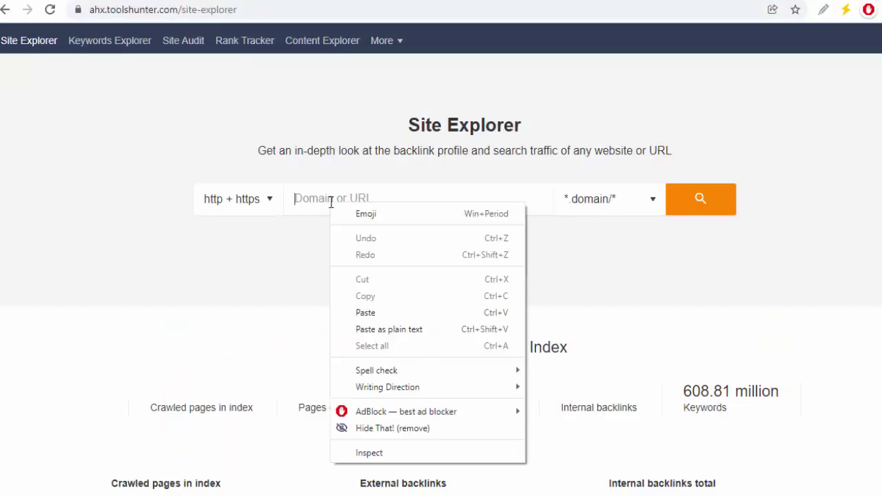
pyautogui.click(365, 312)
pyautogui.click(646, 210)
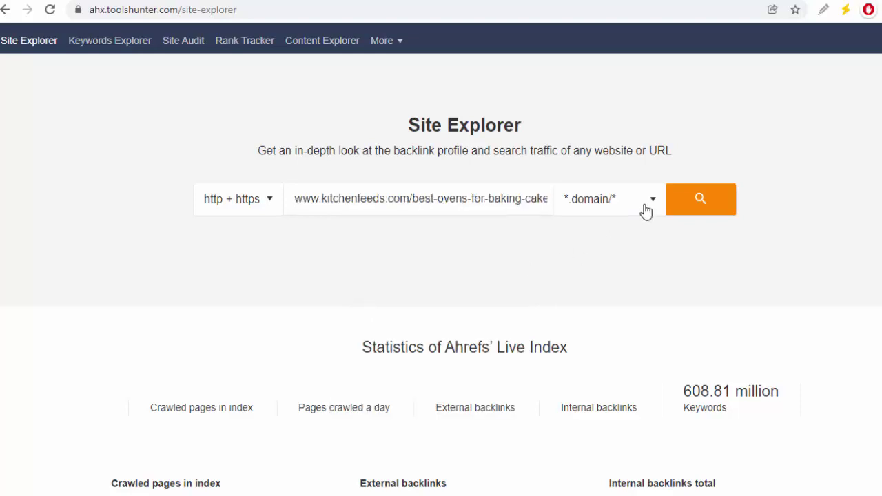
pyautogui.click(584, 274)
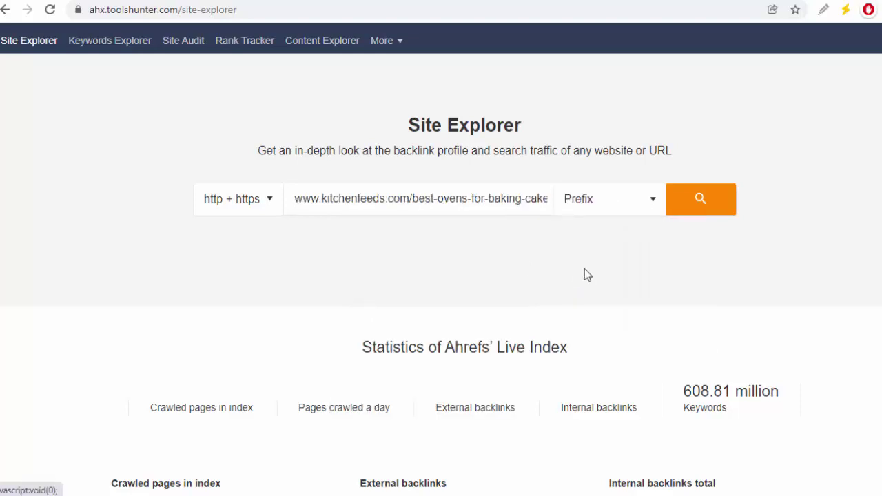
pyautogui.click(700, 204)
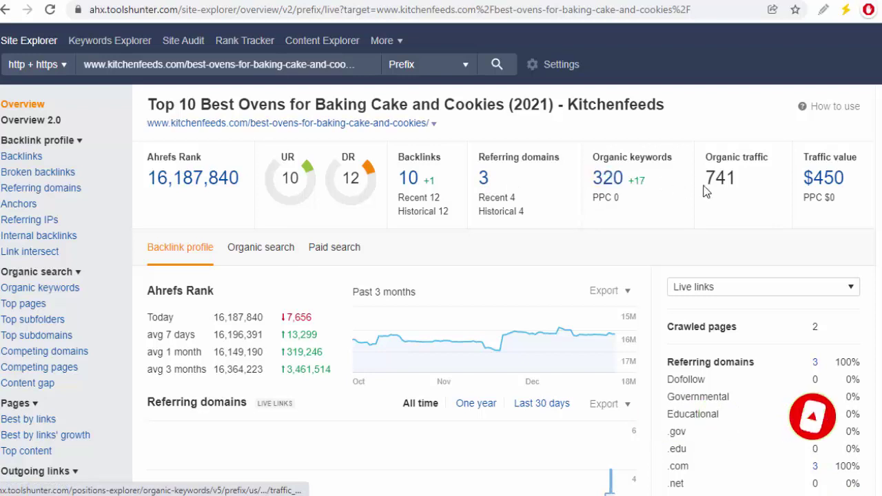
# Step: Open the article's organic keywords report in a new tab and review the keywords' volume, difficulty, traffic and position
pyautogui.rightClick(606, 177)
pyautogui.click(645, 184)
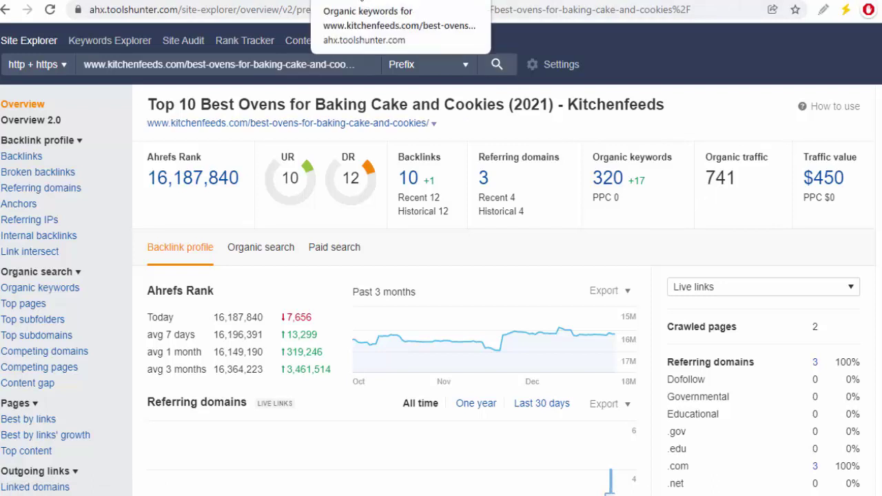
pyautogui.click(358, 0)
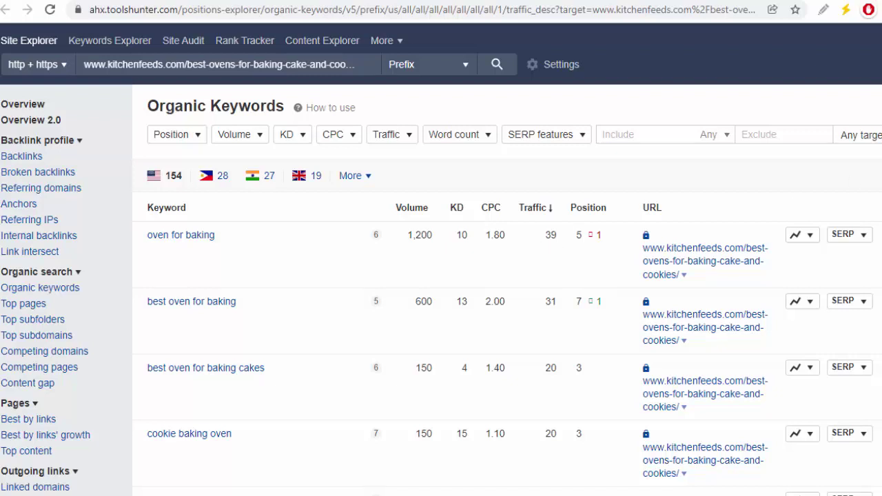
pyautogui.scroll(-9, 441, 259)
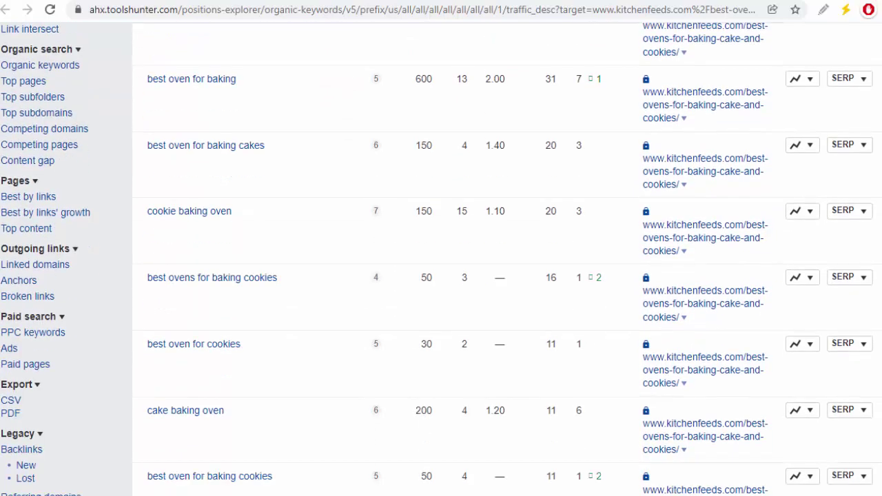
pyautogui.scroll(-5, 441, 259)
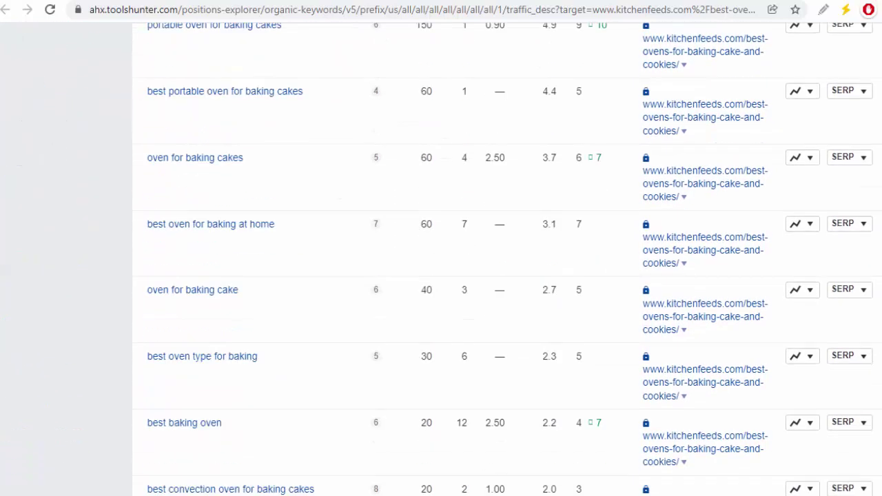
pyautogui.scroll(15, 441, 259)
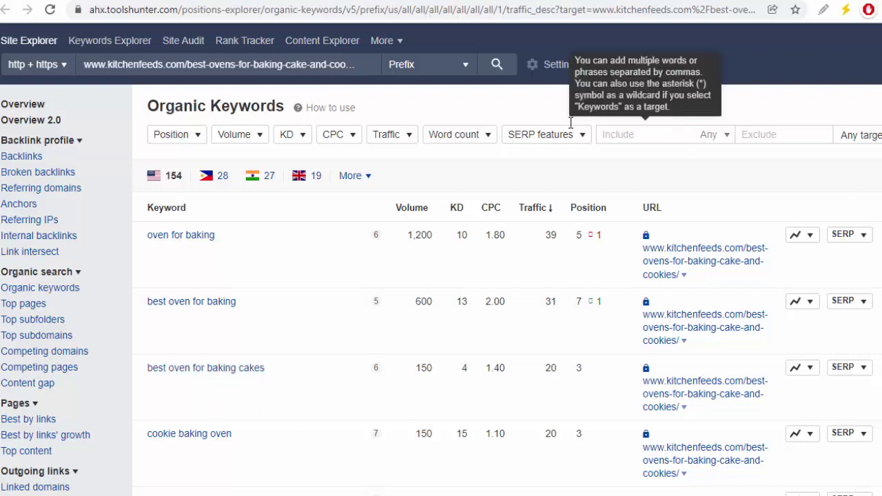
# Step: Copy the keyword "best oven for baking cakes and cookies" from the Google search box and switch to the Google Sheets keyword spreadsheet
pyautogui.click(609, 1)
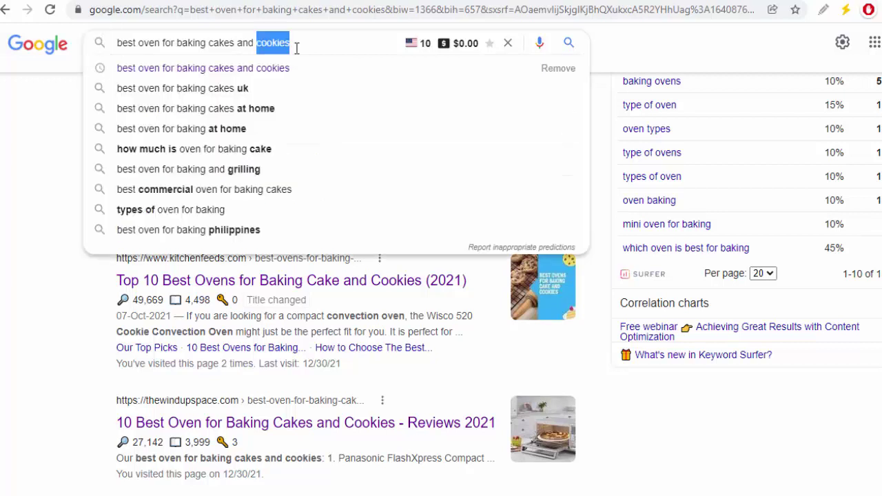
pyautogui.tripleClick(296, 48)
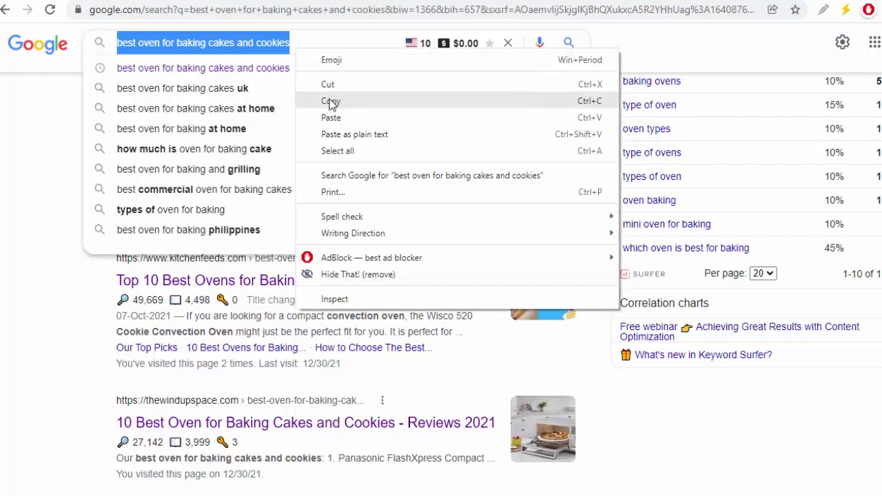
pyautogui.click(331, 102)
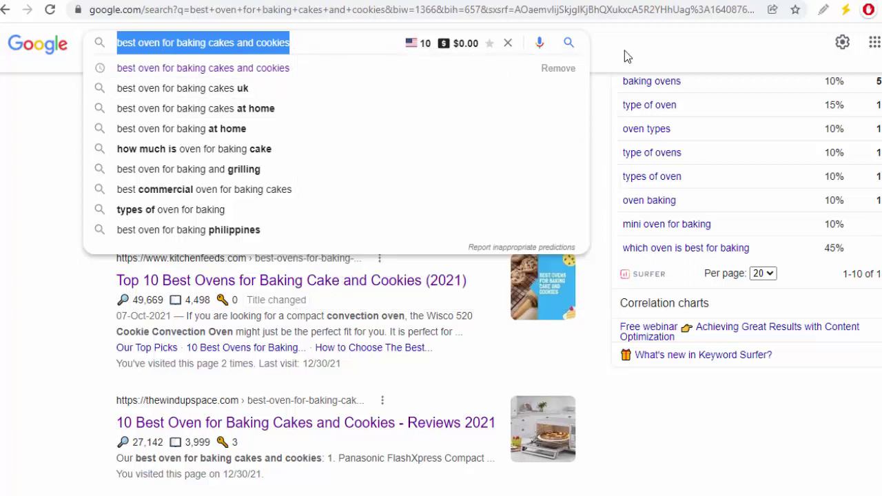
pyautogui.click(594, 39)
pyautogui.hotkey('ctrl', 'Tab')
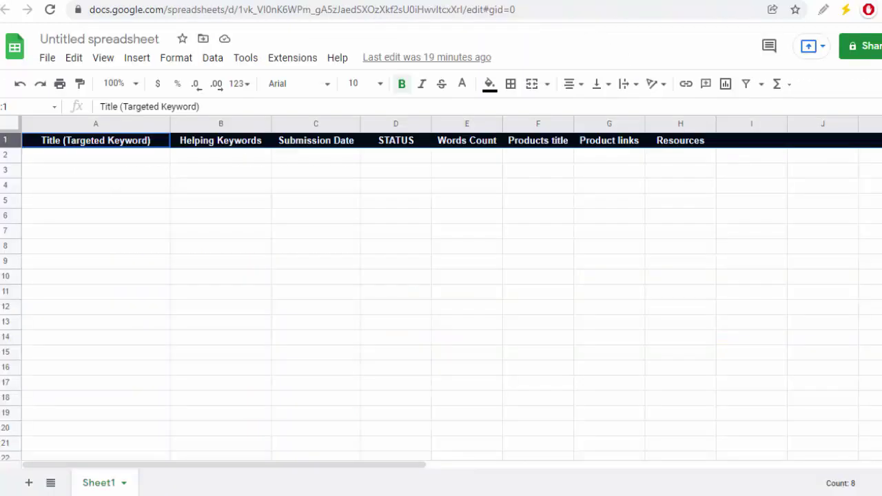
# Step: Paste the copied keyword into cell A2 under Title (Targeted Keyword) and widen column A to fit it
pyautogui.doubleClick(64, 157)
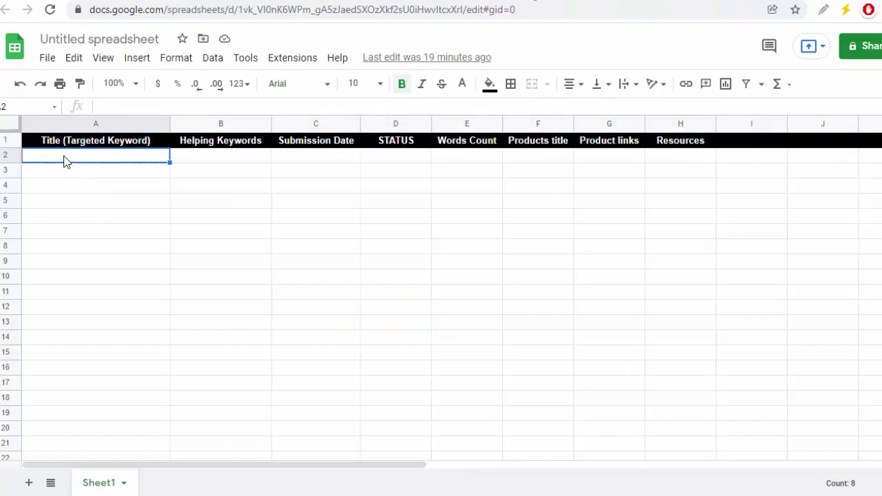
pyautogui.hotkey('ctrl', 'v')
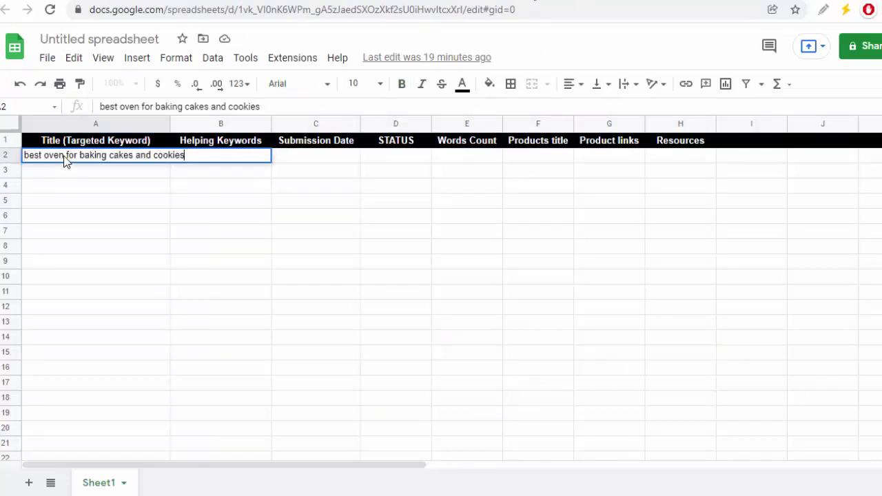
pyautogui.click(222, 277)
pyautogui.moveTo(170, 123); pyautogui.dragTo(194, 124)
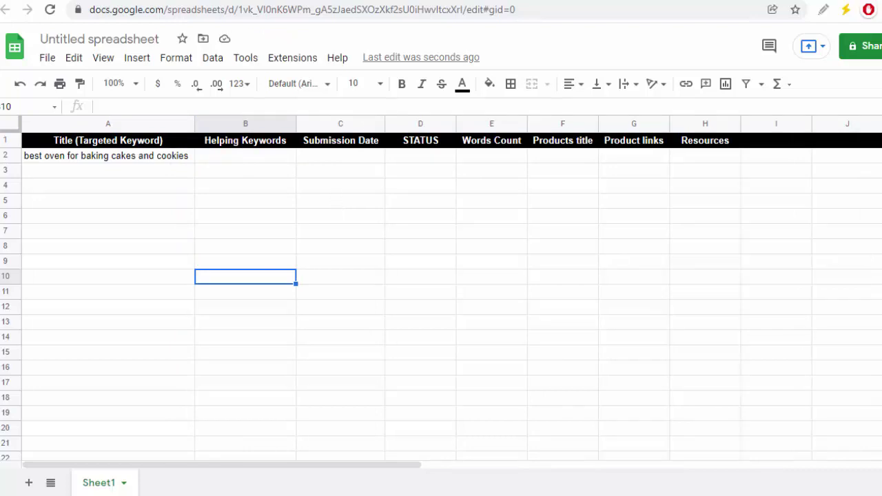
# Step: Copy the keyword "best oven for baking cakes" from the Kitchenfeeds organic keywords report in Ahrefs and return to the spreadsheet
pyautogui.click(386, 1)
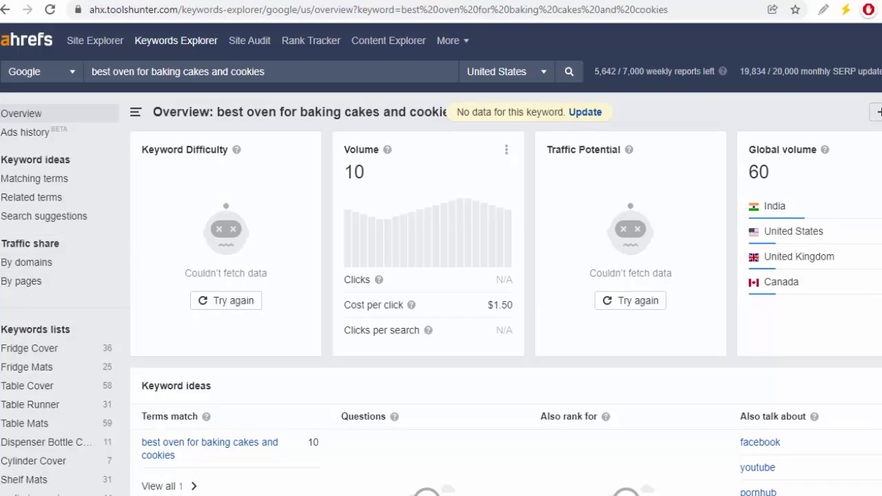
pyautogui.hotkey('ctrl', 'Tab')
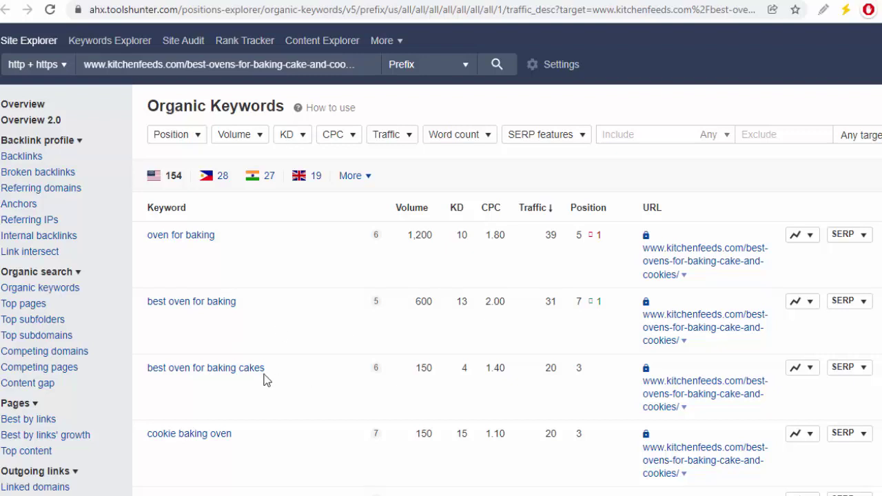
pyautogui.moveTo(267, 372); pyautogui.dragTo(144, 374)
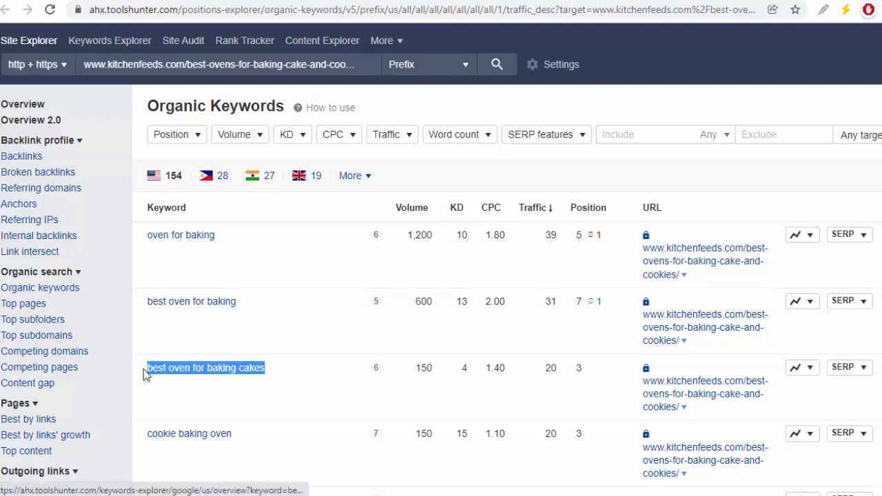
pyautogui.rightClick(154, 376)
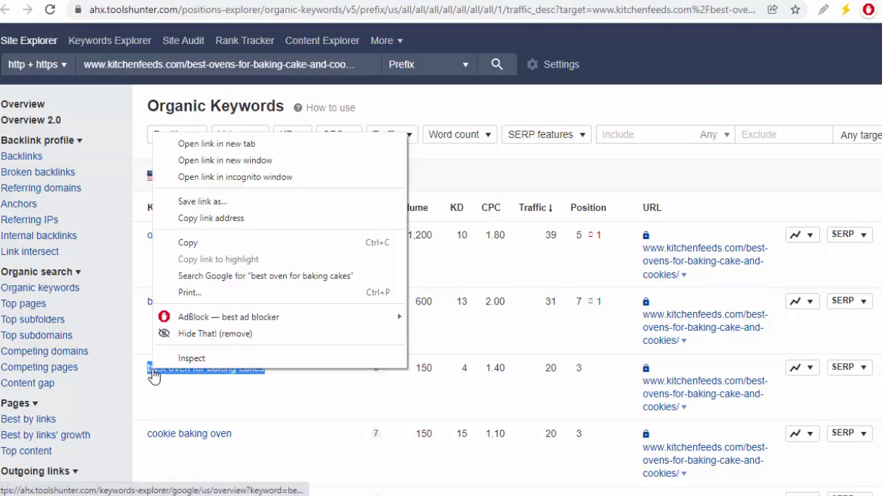
pyautogui.click(182, 243)
pyautogui.hotkey('ctrl', 'Tab')
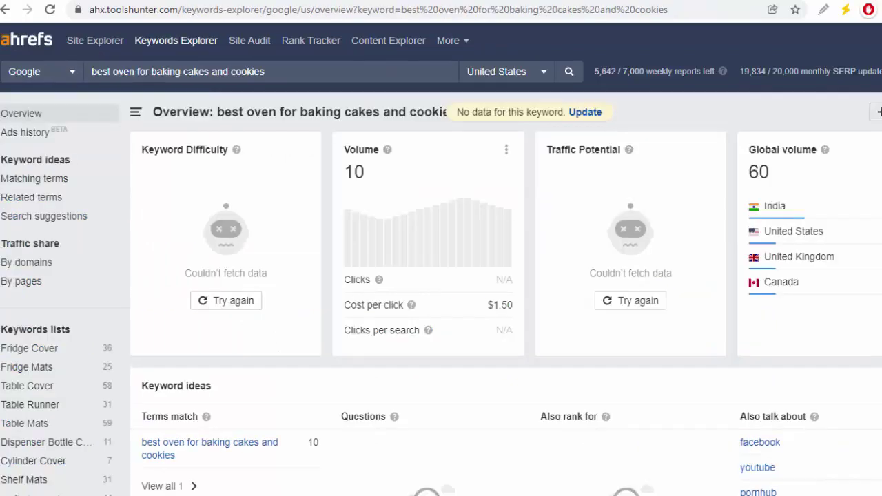
pyautogui.hotkey('ctrl', 'Tab')
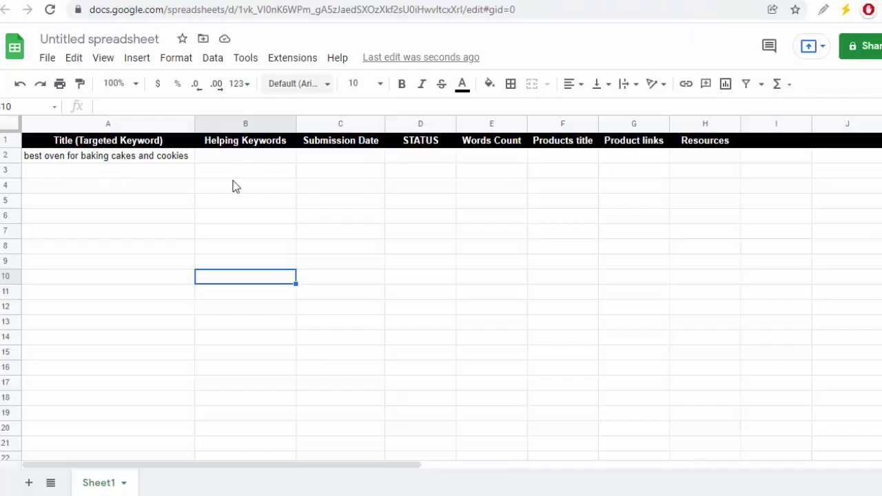
# Step: Paste the copied keyword into cell B2 under Helping Keywords and widen column B to fit it
pyautogui.click(227, 158)
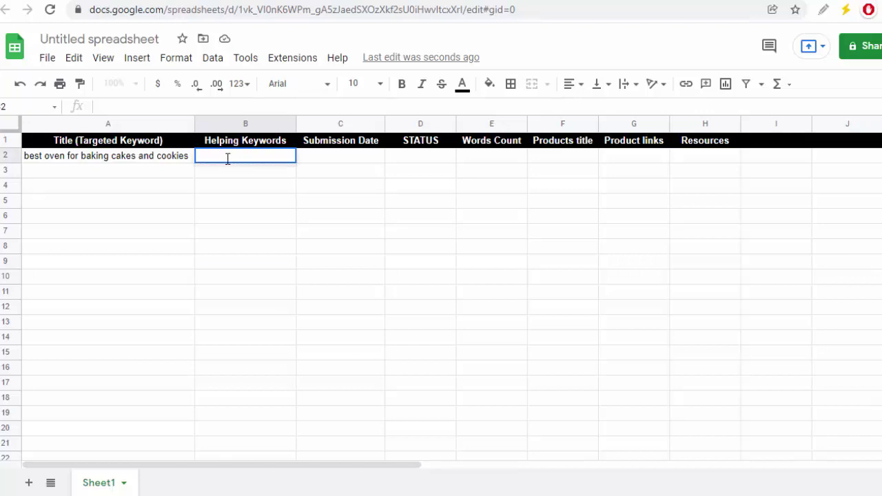
pyautogui.hotkey('ctrl', 'v')
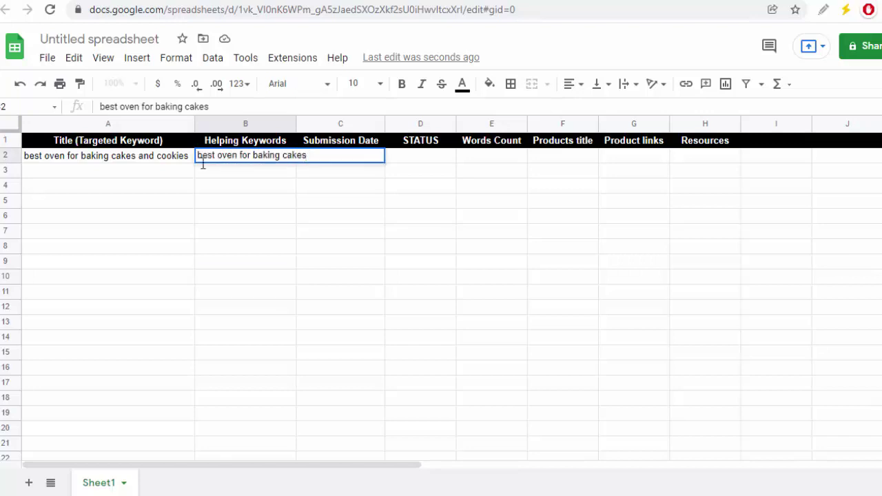
pyautogui.click(267, 192)
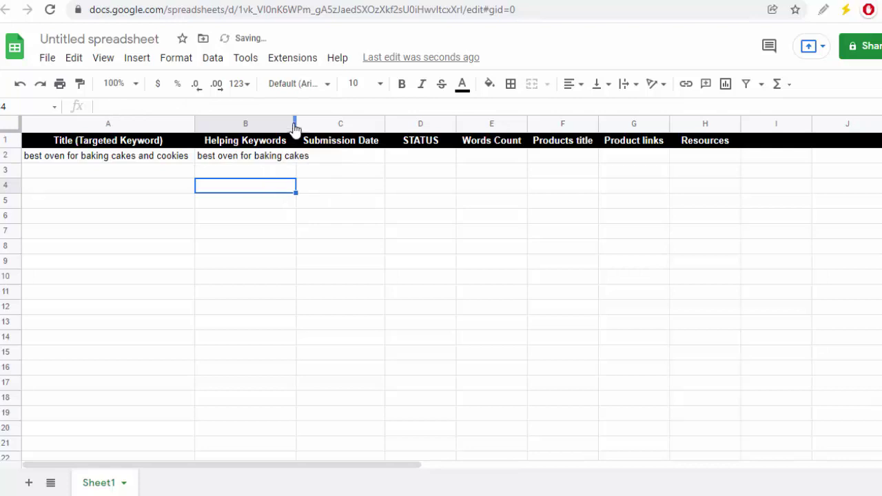
pyautogui.moveTo(295, 121); pyautogui.dragTo(311, 122)
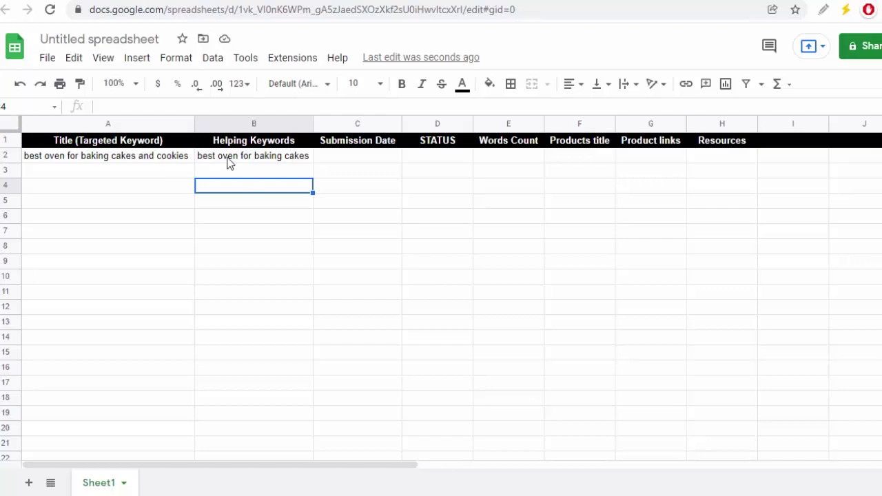
pyautogui.click(164, 161)
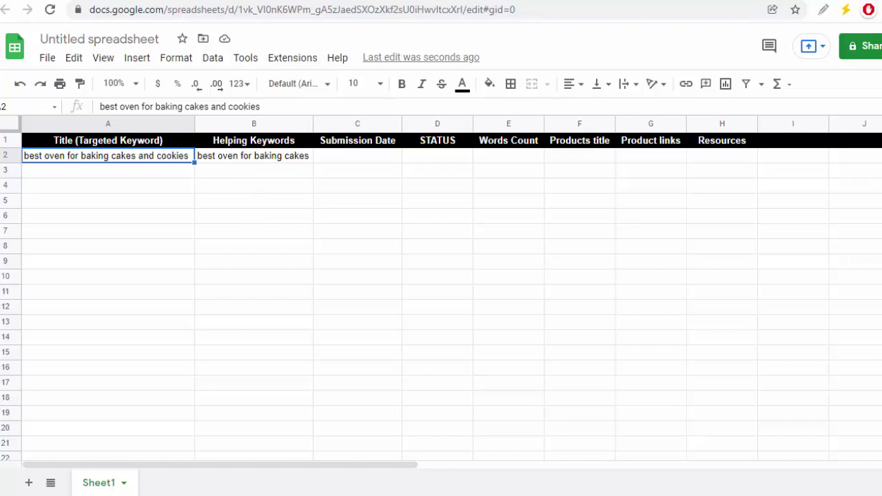
# Step: Check the Kitchenfeeds article's organic traffic in the Ahrefs Site Explorer overview
pyautogui.hotkey('ctrl', 'Tab')
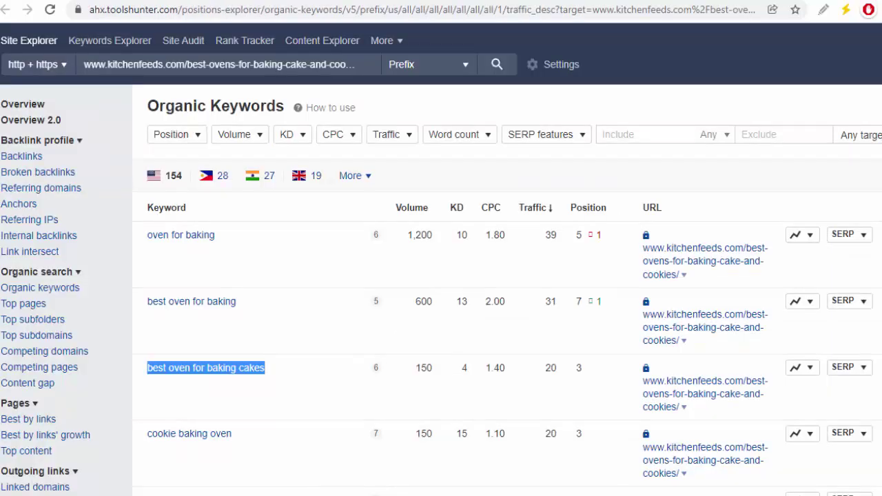
pyautogui.click(496, 64)
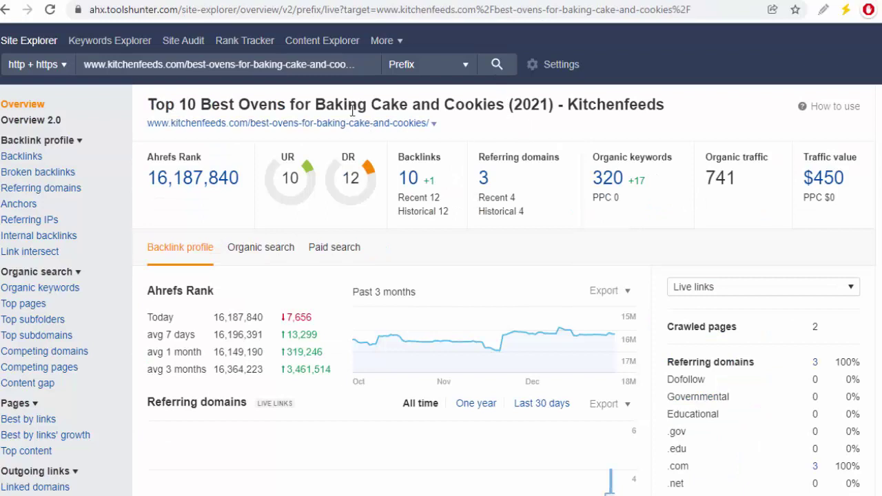
pyautogui.click(709, 178)
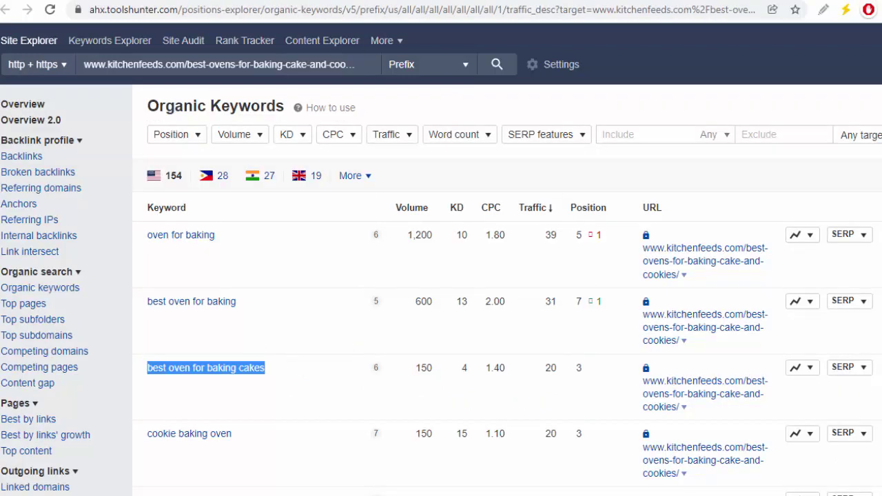
# Step: Copy the keyword "best ovens for baking cookies" from the organic keywords report into cell B3 of the spreadsheet's Helping Keywords column
pyautogui.scroll(-2, 441, 276)
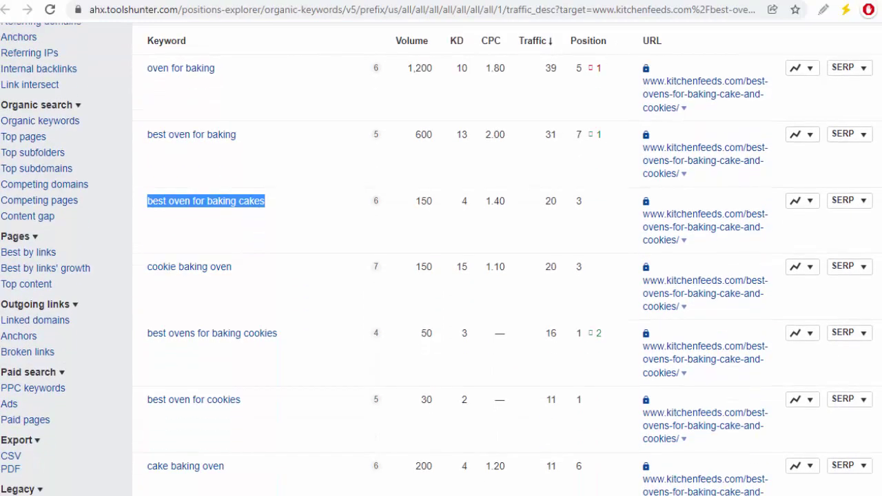
pyautogui.click(278, 338)
pyautogui.moveTo(278, 336); pyautogui.dragTo(149, 333)
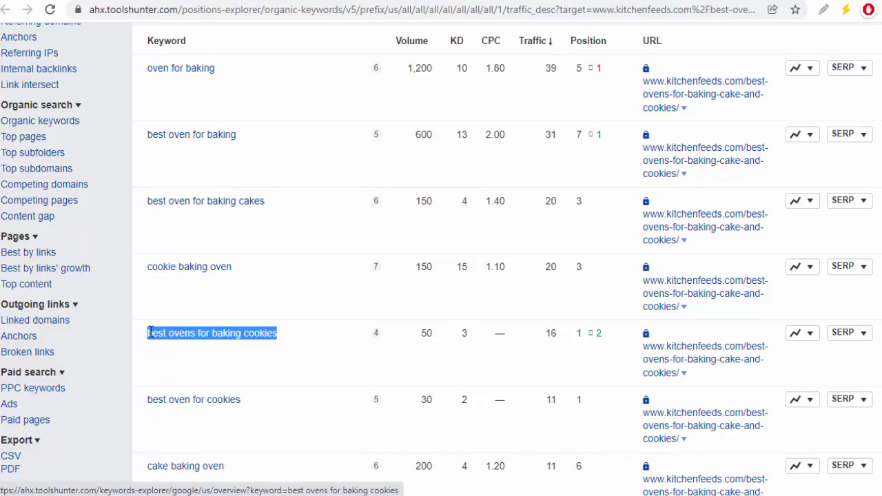
pyautogui.hotkey('ctrl', 'Tab')
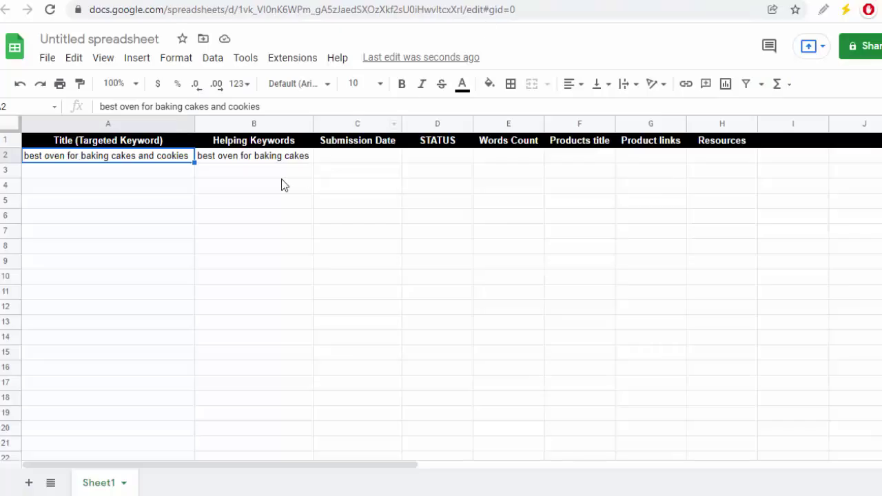
pyautogui.doubleClick(246, 168)
pyautogui.hotkey('ctrl', 'v')
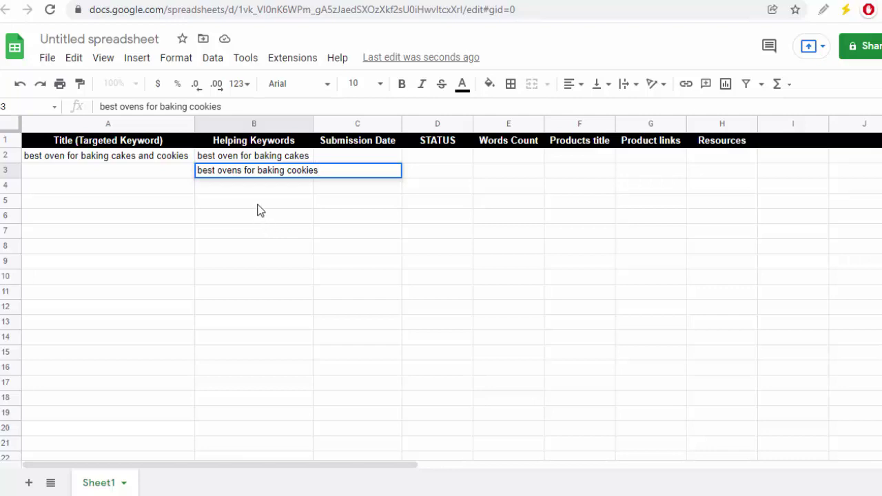
pyautogui.click(258, 208)
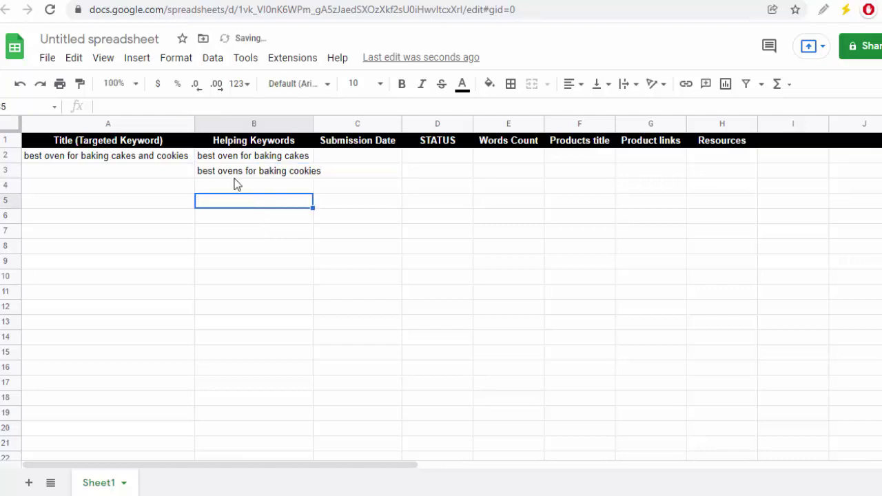
pyautogui.click(270, 177)
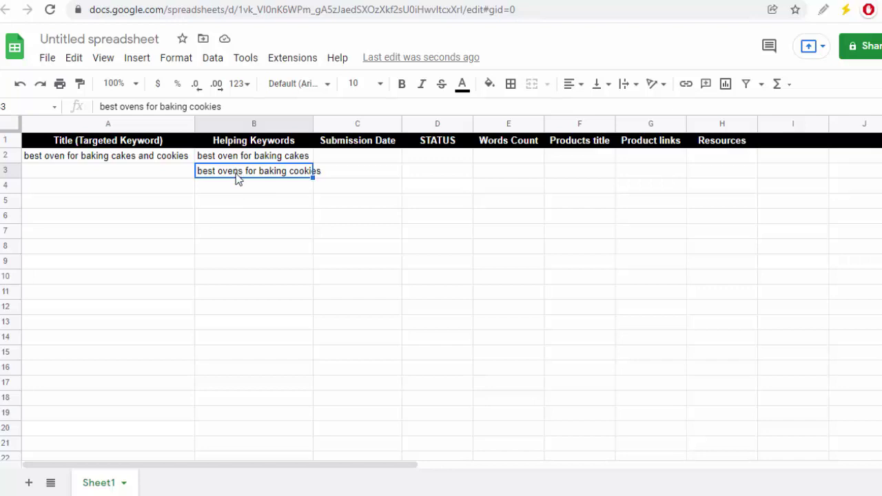
# Step: Copy the keyword "best oven for cookies" from the Ahrefs organic keywords report into cell B4 of the spreadsheet
pyautogui.hotkey('ctrl', 'Tab')
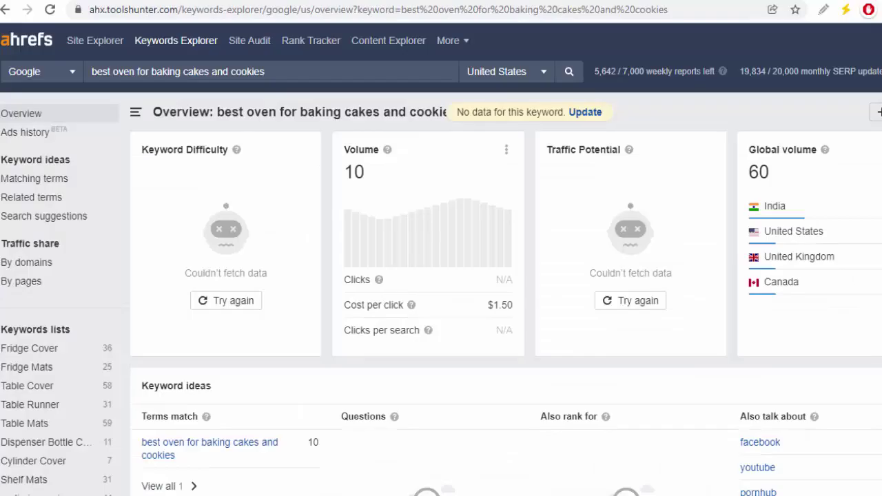
pyautogui.hotkey('ctrl', 'Tab')
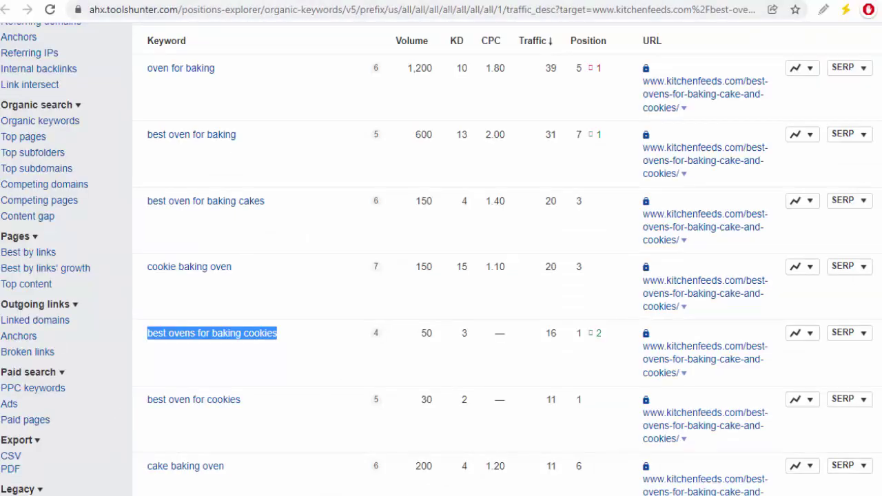
pyautogui.moveTo(245, 401); pyautogui.dragTo(145, 405)
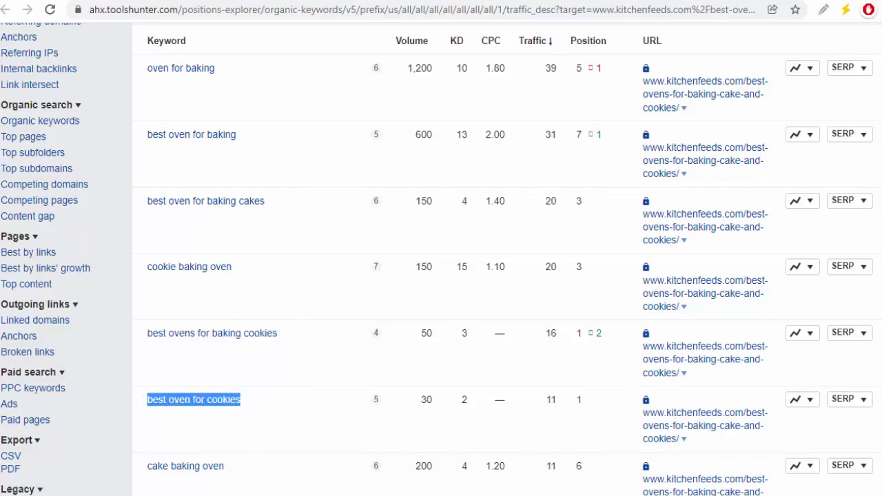
pyautogui.hotkey('ctrl', 'Tab')
pyautogui.doubleClick(265, 189)
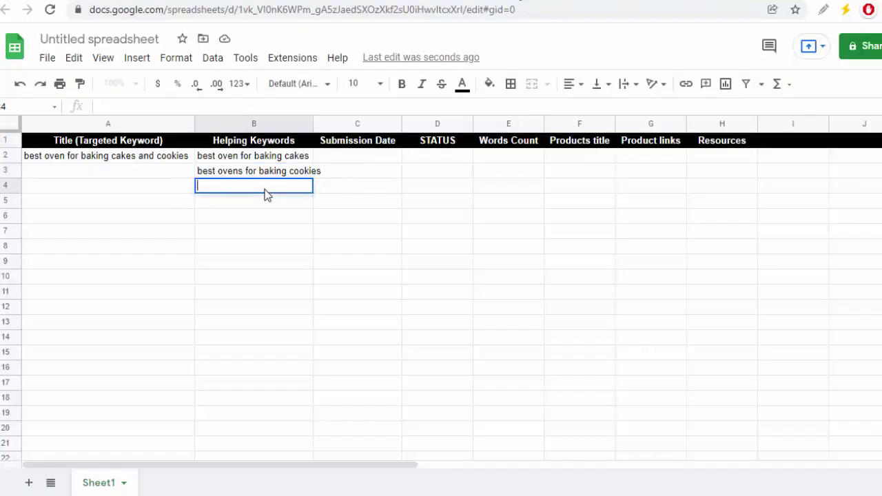
pyautogui.hotkey('ctrl', 'v')
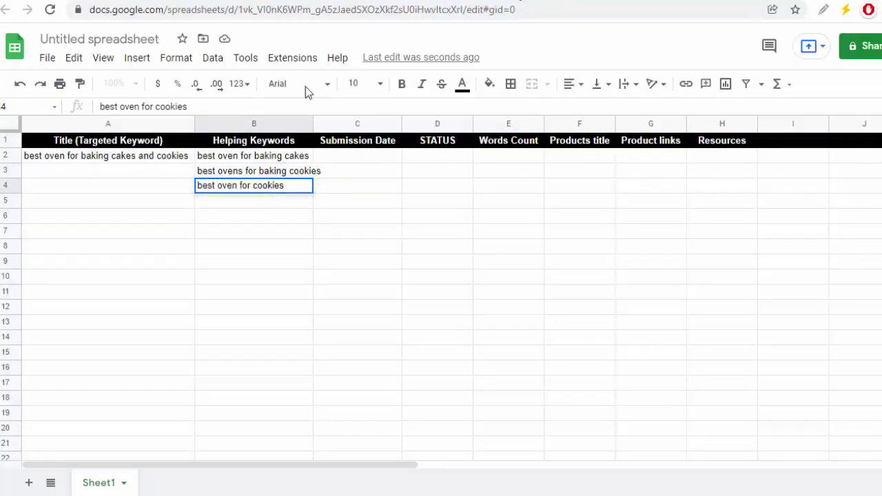
# Step: Return to the Ahrefs organic keywords report and copy the keyword "best cookie oven"
pyautogui.hotkey('ctrl', 'Tab')
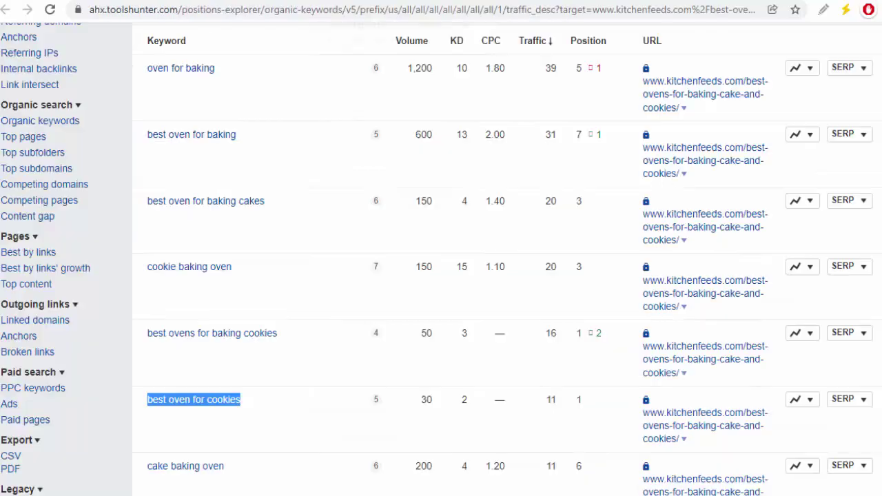
pyautogui.scroll(-3, 441, 275)
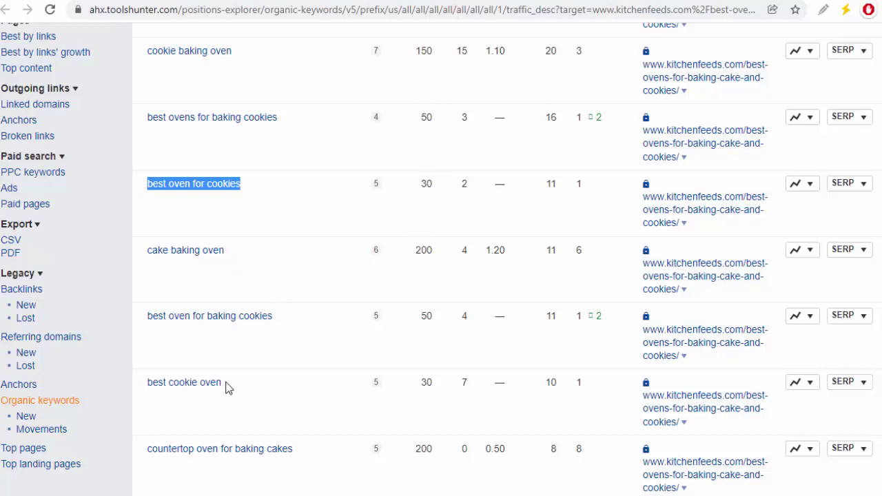
pyautogui.moveTo(224, 383); pyautogui.dragTo(147, 387)
pyautogui.hotkey('ctrl', 'c')
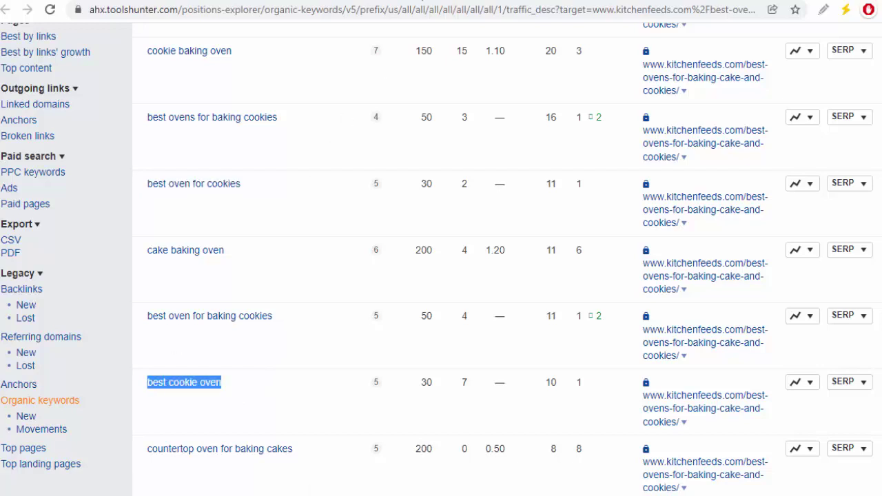
# Step: Paste the copied keyword "best cookie oven" into cell B5 of the spreadsheet's Helping Keywords column
pyautogui.click(521, 2)
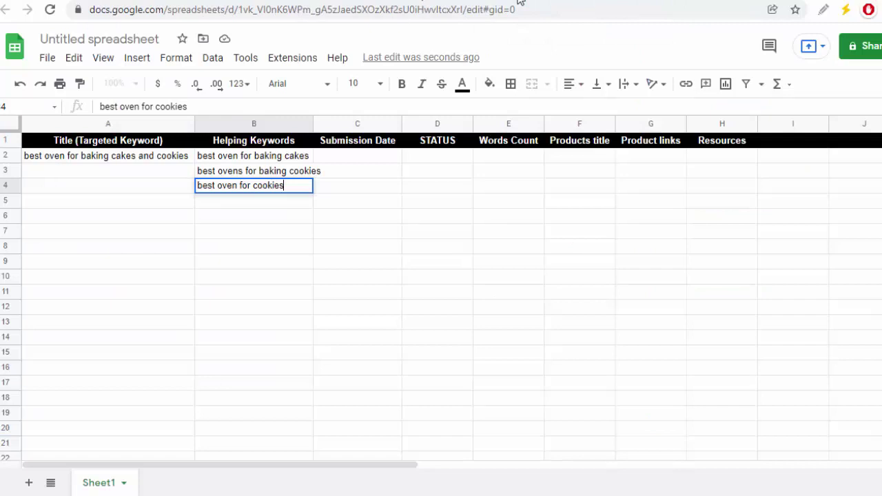
pyautogui.click(280, 201)
pyautogui.doubleClick(280, 201)
pyautogui.hotkey('ctrl', 'v')
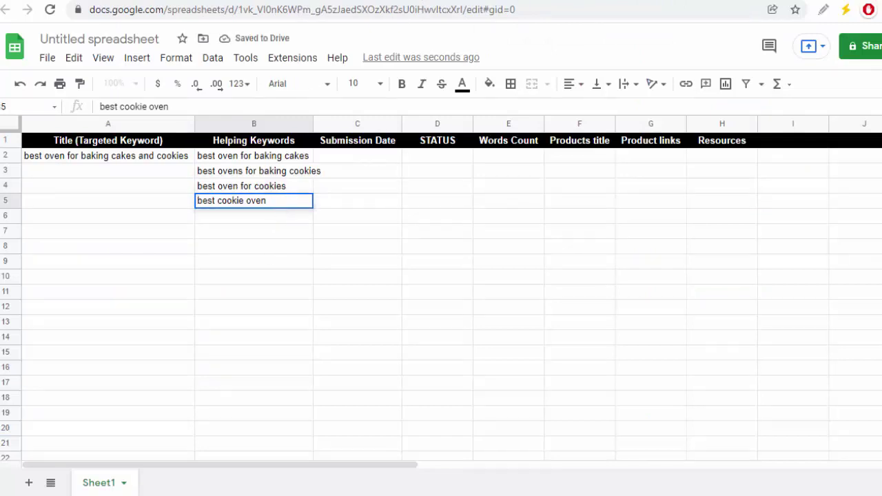
# Step: Copy the keyword "best oven for baking at home" from the Ahrefs organic keywords report into cell B6 of the spreadsheet
pyautogui.click(386, 3)
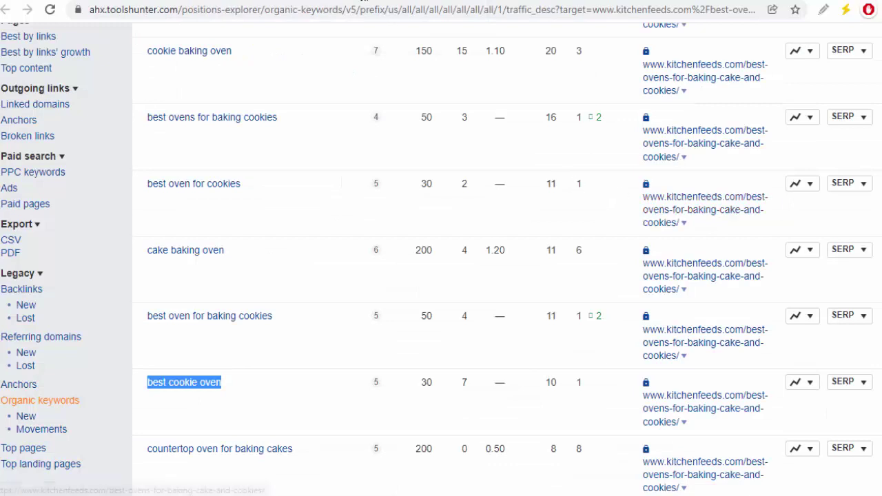
pyautogui.scroll(-1, 441, 259)
pyautogui.scroll(-1, 441, 259)
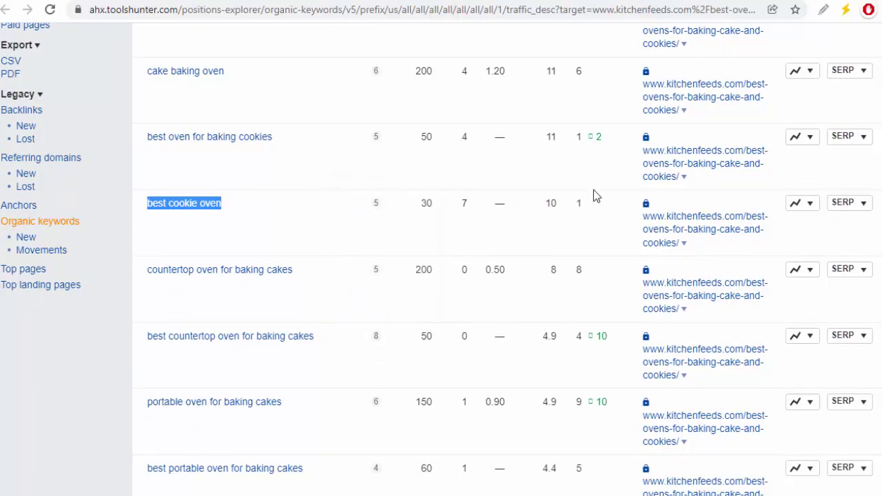
pyautogui.scroll(-2, 595, 195)
pyautogui.scroll(-2, 441, 259)
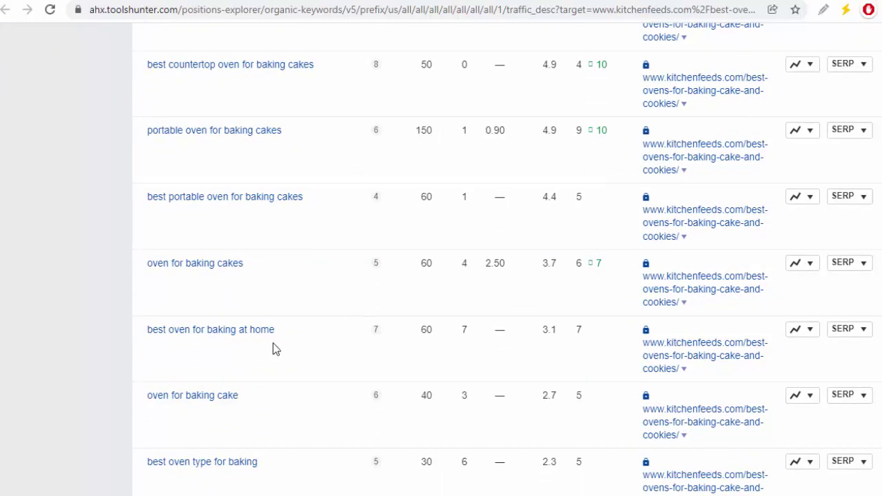
pyautogui.moveTo(280, 332); pyautogui.dragTo(142, 342)
pyautogui.hotkey('ctrl', 'c')
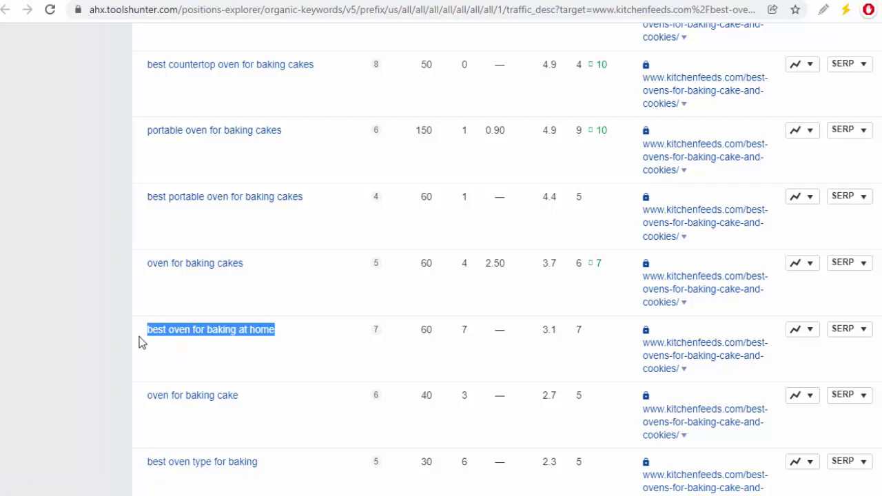
pyautogui.hotkey('ctrl', 'Tab')
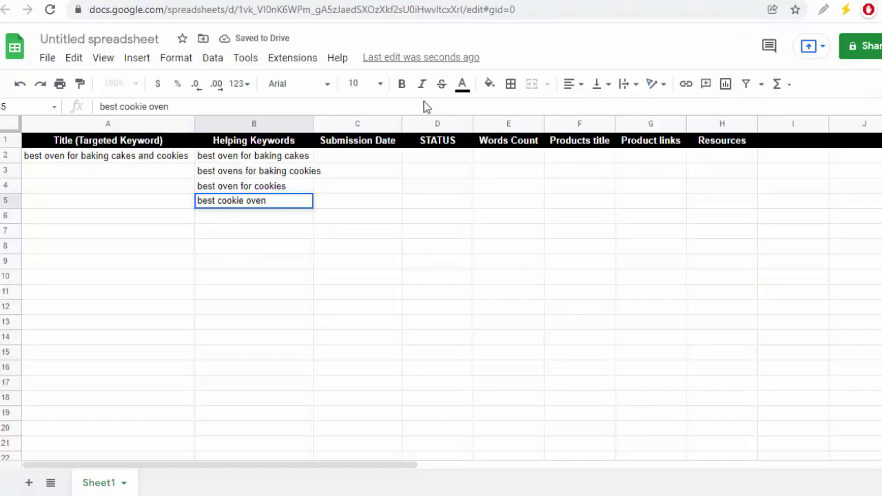
pyautogui.doubleClick(297, 218)
pyautogui.hotkey('ctrl', 'v')
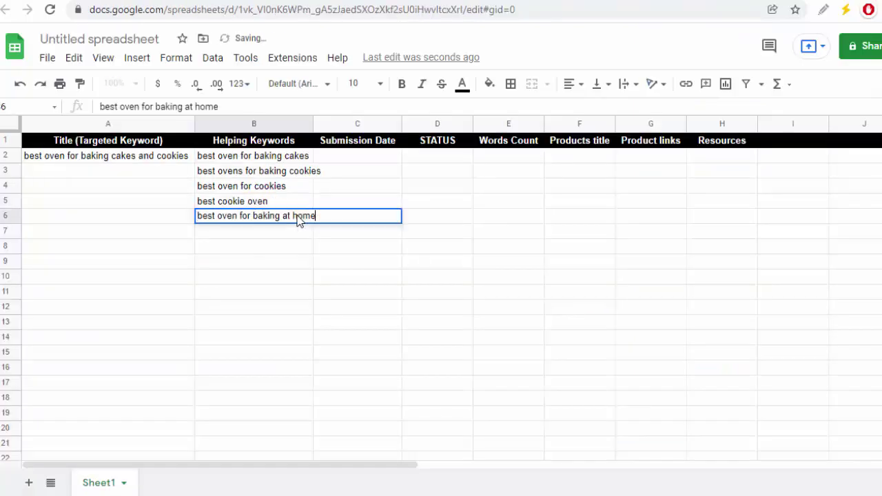
# Step: Copy the keyword "best convection oven for baking cakes" from the Ahrefs organic keywords report into cell B7 of the spreadsheet
pyautogui.hotkey('ctrl', 'shift', 'Tab')
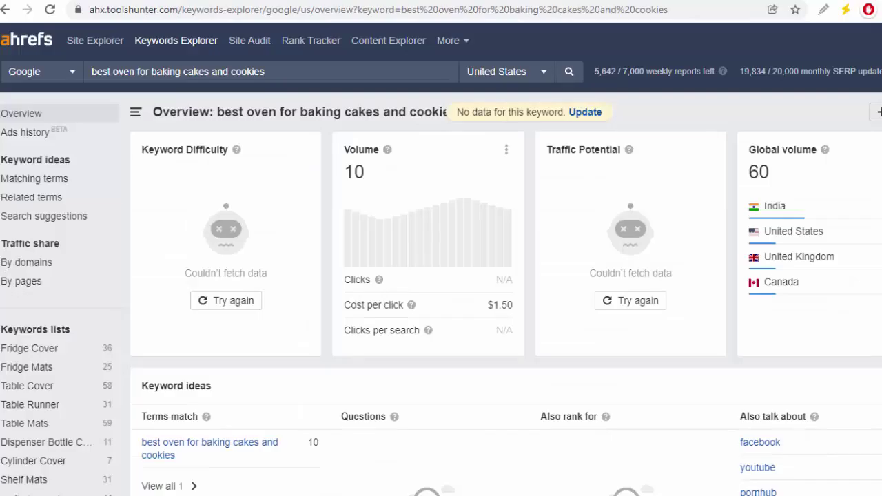
pyautogui.hotkey('ctrl', 'shift', 'Tab')
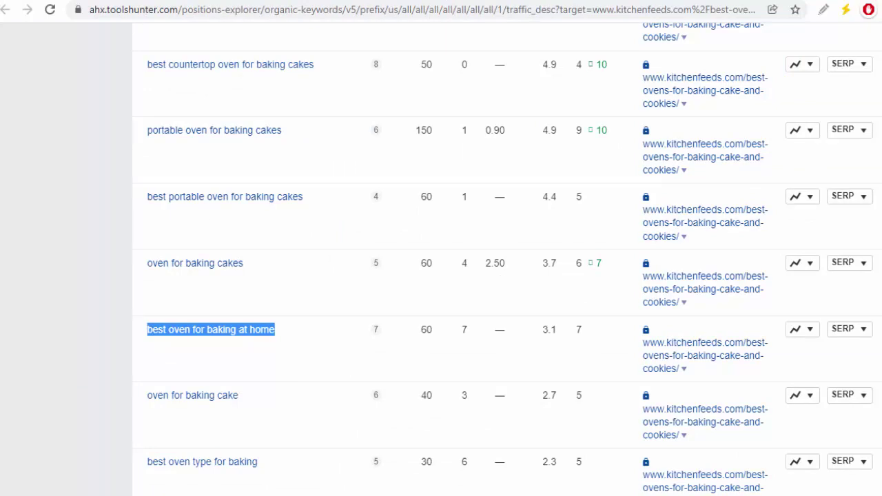
pyautogui.scroll(-4, 441, 276)
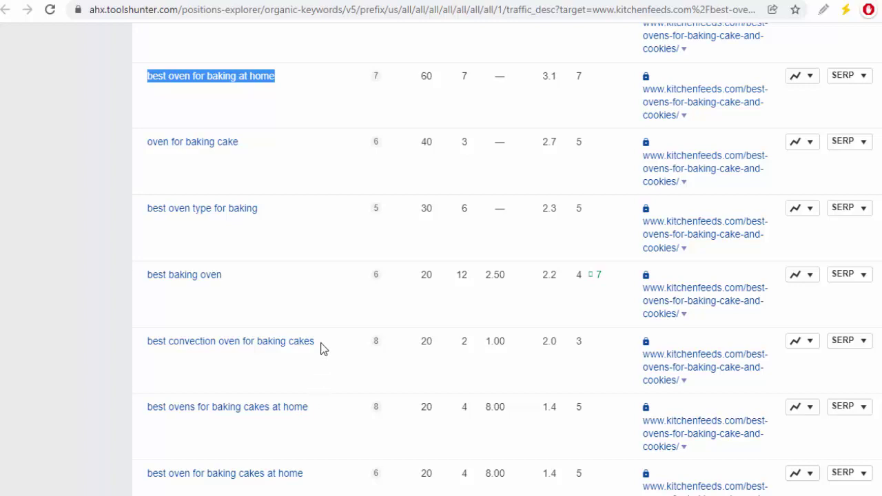
pyautogui.moveTo(321, 348); pyautogui.dragTo(140, 345)
pyautogui.hotkey('ctrl', 'c')
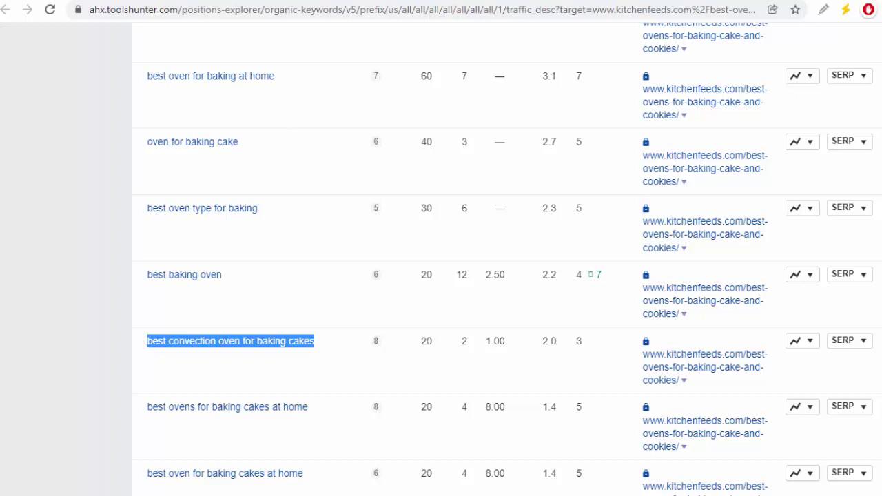
pyautogui.hotkey('ctrl', 'Tab')
pyautogui.doubleClick(252, 233)
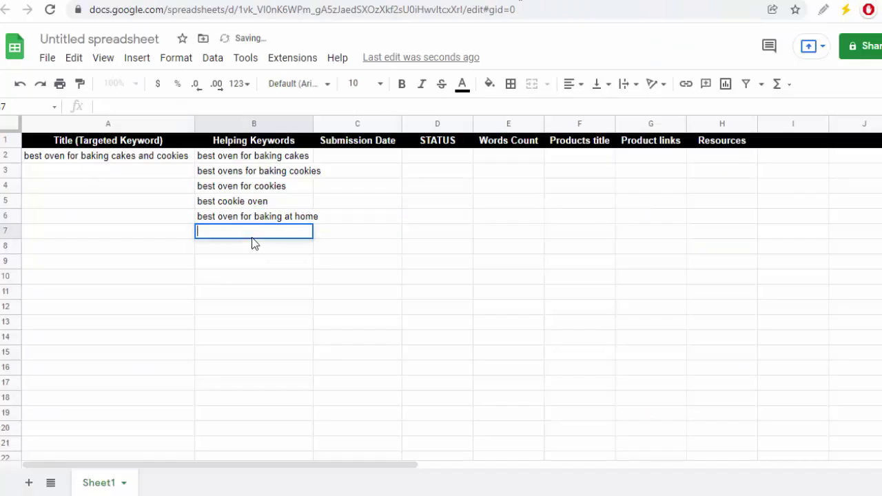
pyautogui.hotkey('ctrl', 'v')
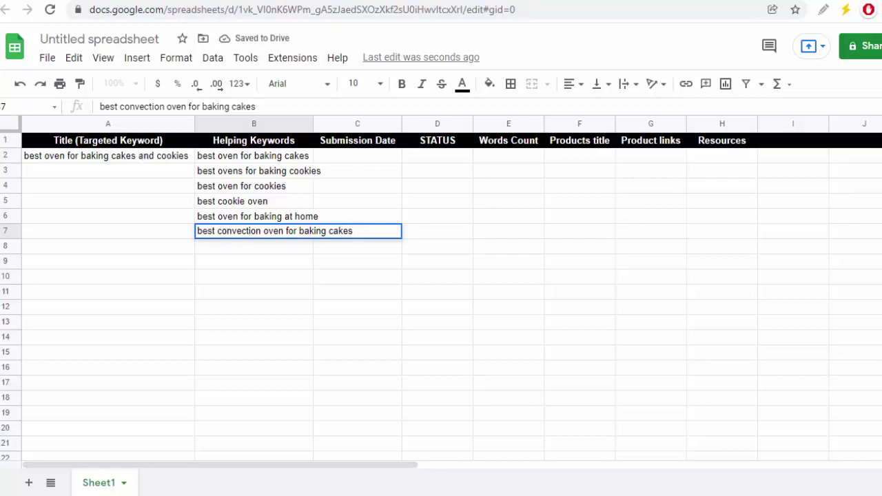
# Step: Find "best ovens for baking" in the Ahrefs organic keywords report and enter it in cell B8, without the autocompleted word
pyautogui.hotkey('ctrl', 'Tab')
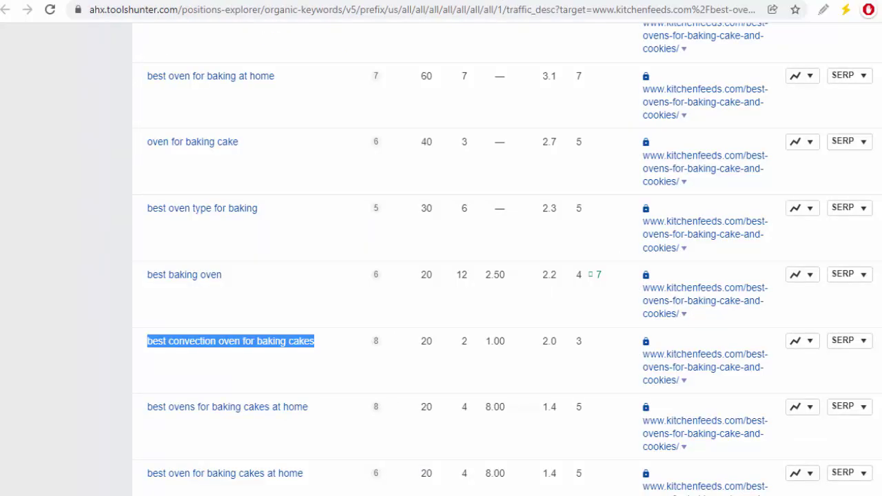
pyautogui.scroll(-2, 441, 275)
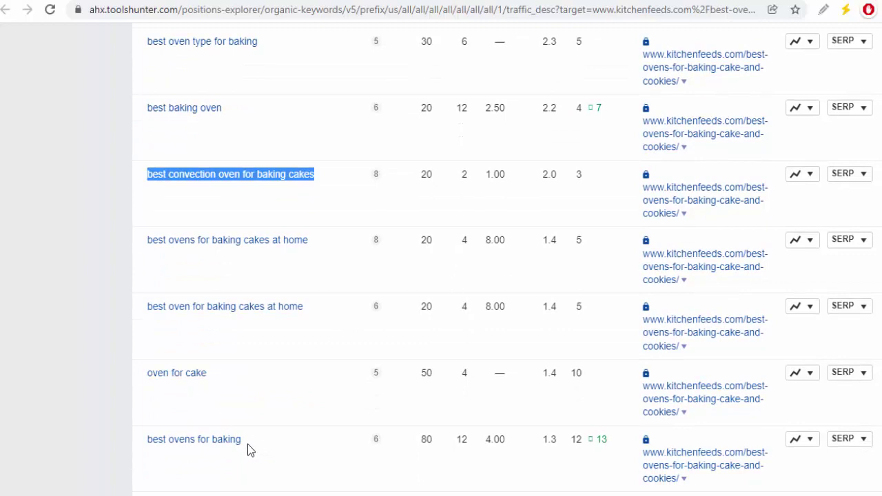
pyautogui.moveTo(245, 443); pyautogui.dragTo(144, 442)
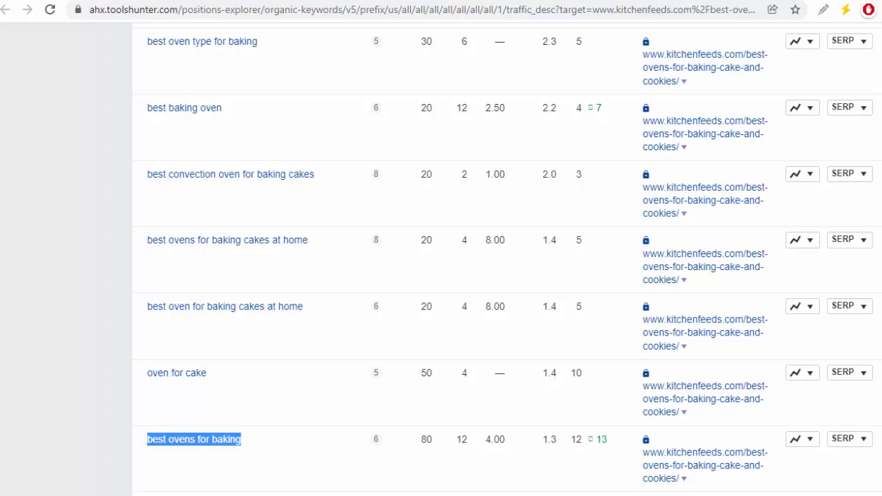
pyautogui.hotkey('alt', 'Tab')
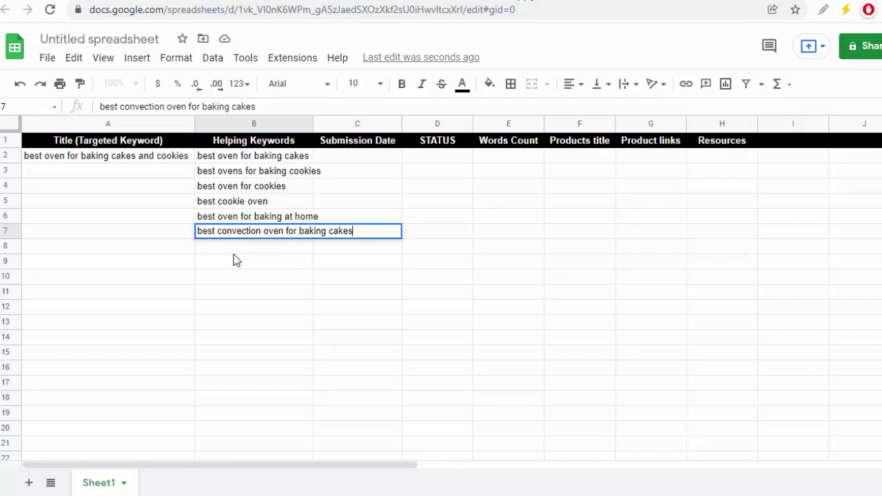
pyautogui.doubleClick(231, 249)
pyautogui.write('best ovens for bakin')
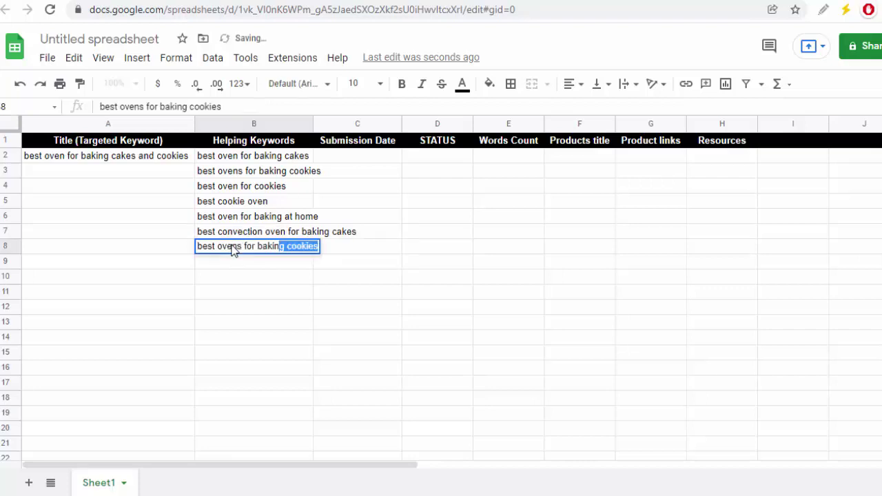
pyautogui.write('g')
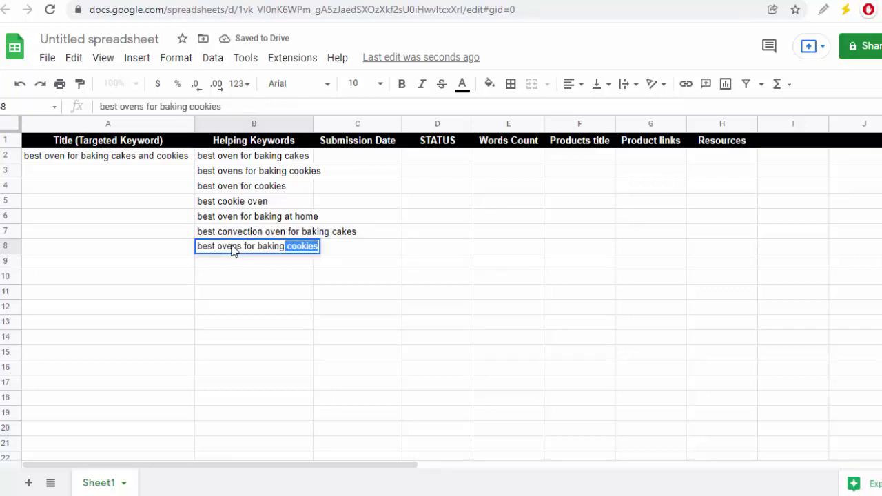
pyautogui.press('BackSpace')
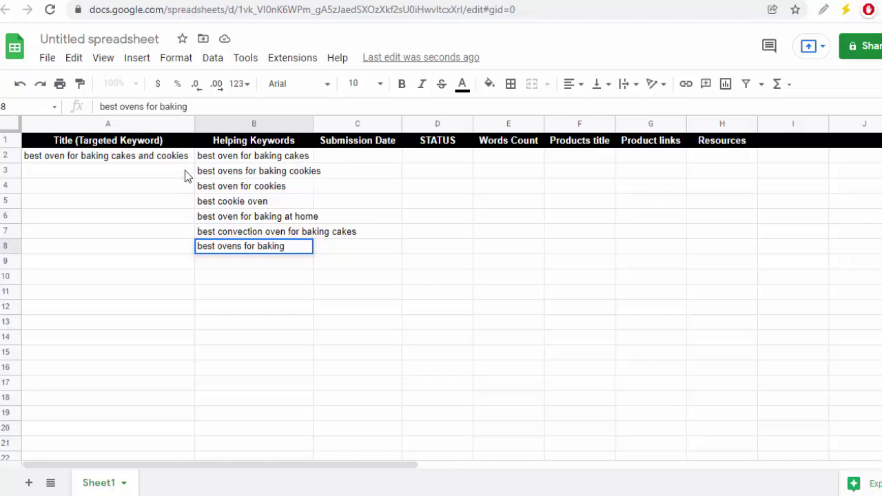
# Step: Review the targeted keyword in A2 and each helping keyword in B2 through B8
pyautogui.click(133, 161)
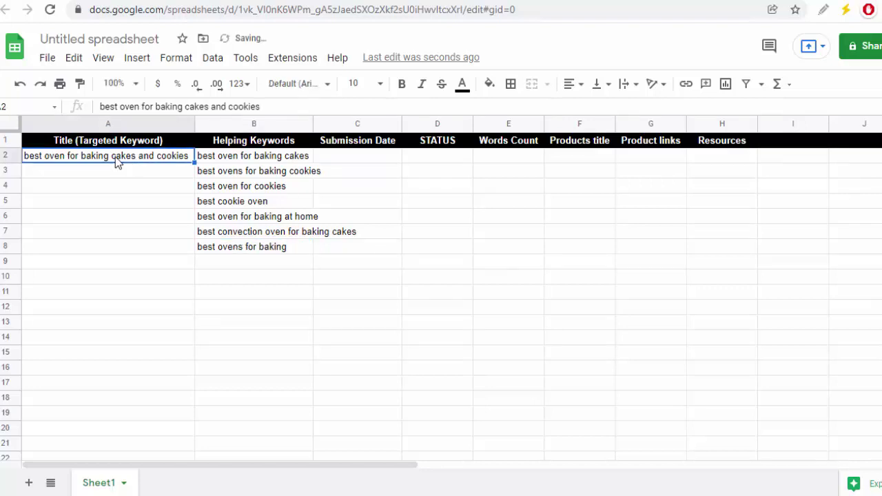
pyautogui.click(220, 160)
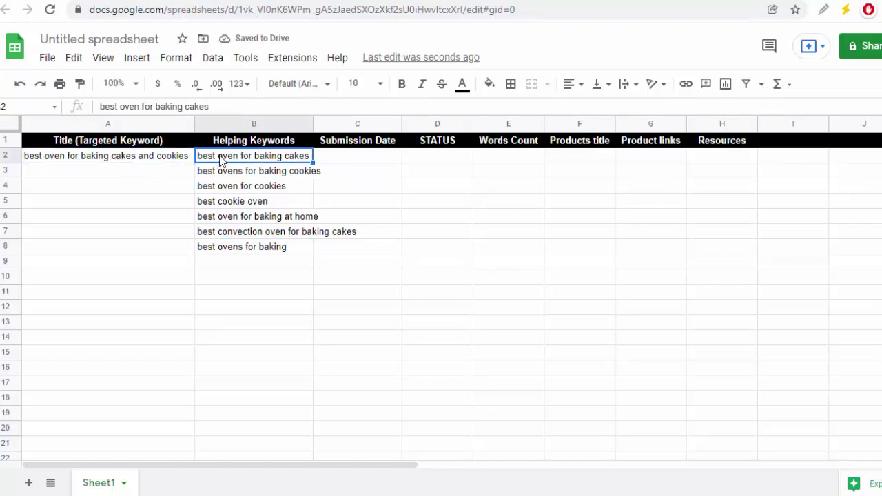
pyautogui.click(304, 173)
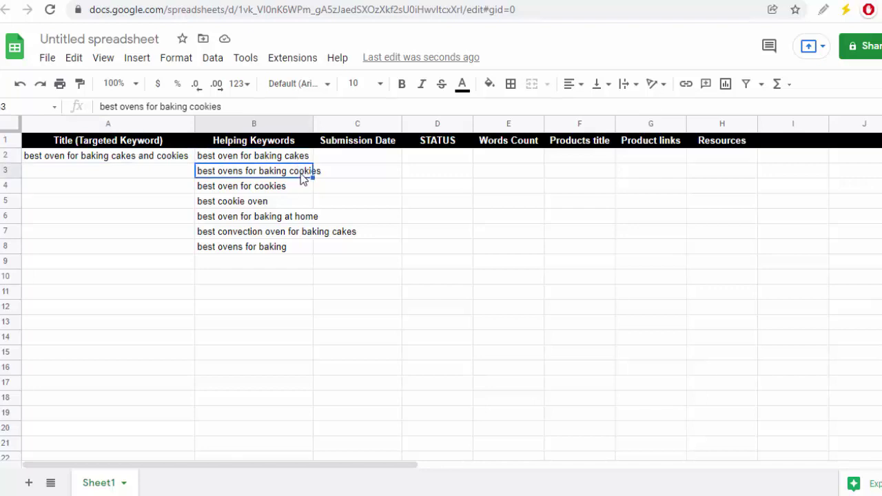
pyautogui.click(262, 191)
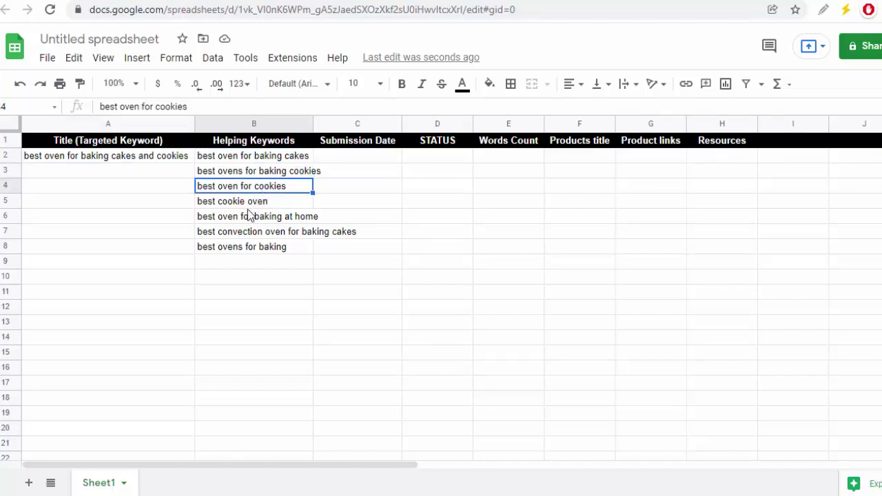
pyautogui.click(245, 208)
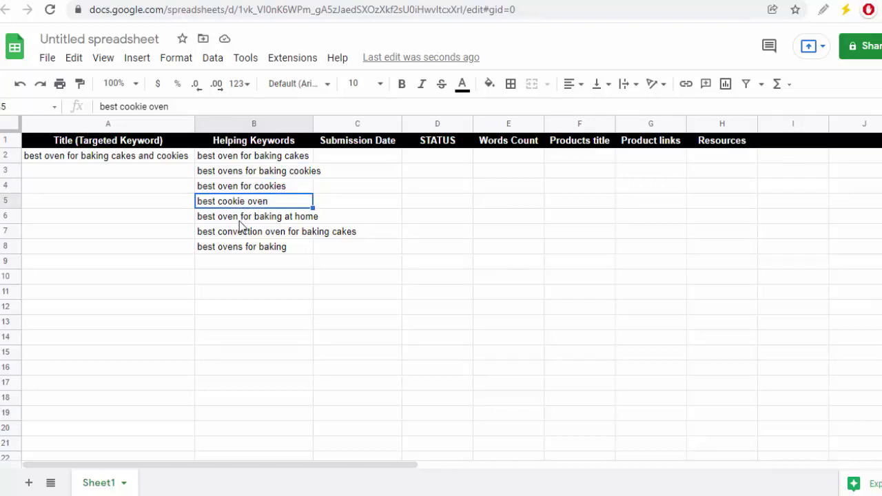
pyautogui.click(240, 221)
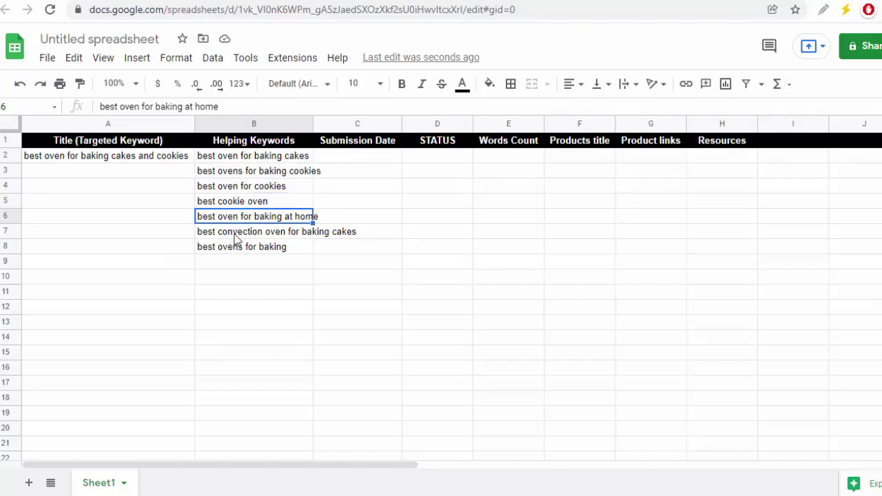
pyautogui.click(235, 234)
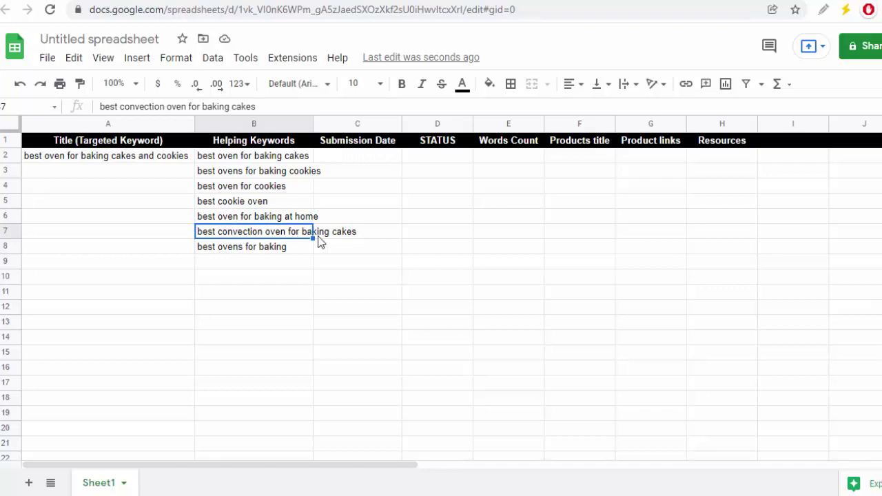
pyautogui.click(270, 249)
pyautogui.click(271, 277)
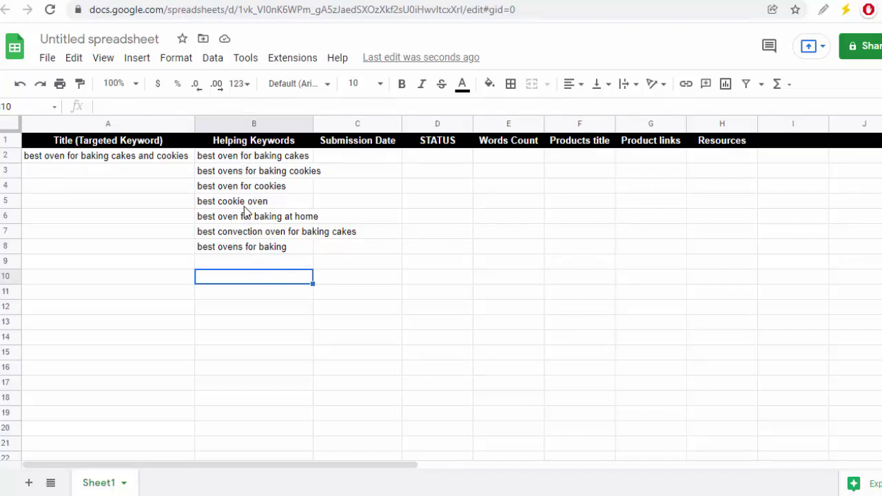
# Step: Go through row 2's Submission Date, STATUS, Words Count, Products title, Product links and Resources cells, returning to the targeted keyword
pyautogui.click(365, 156)
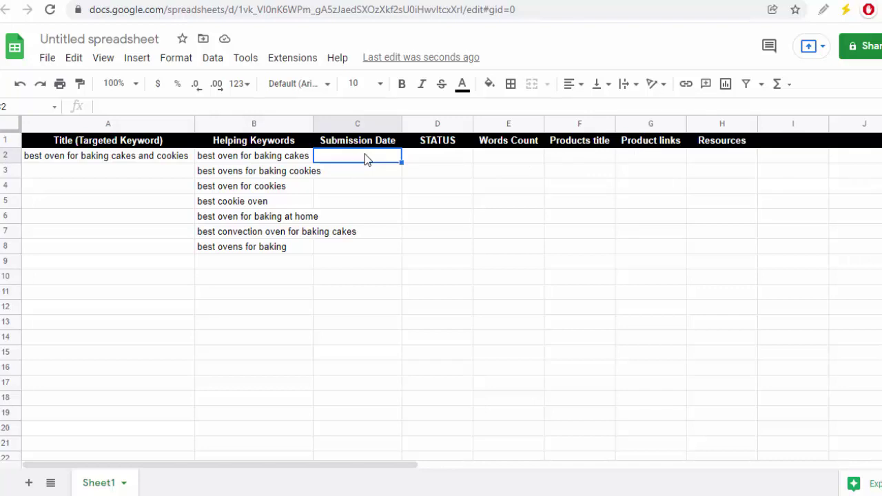
pyautogui.click(427, 163)
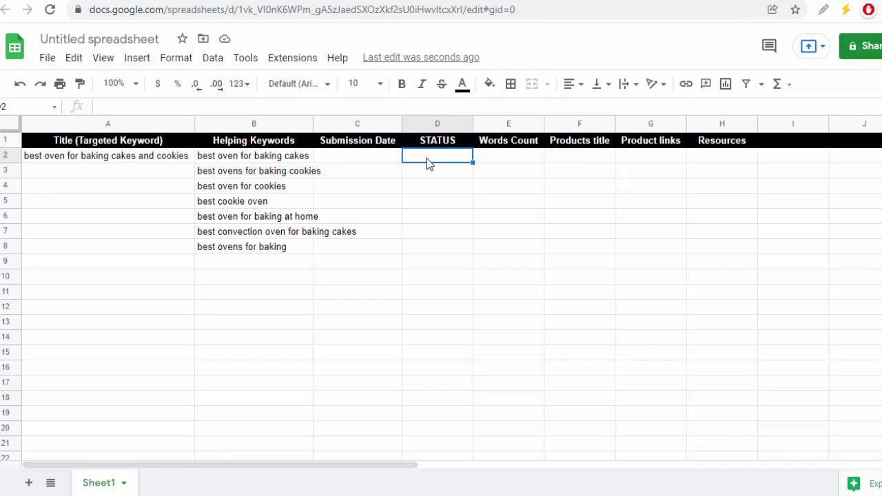
pyautogui.click(516, 160)
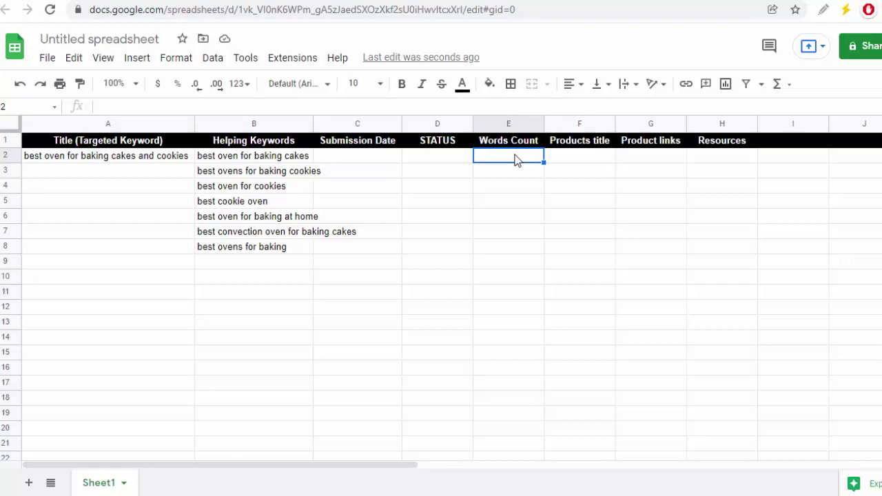
pyautogui.click(580, 155)
pyautogui.click(629, 158)
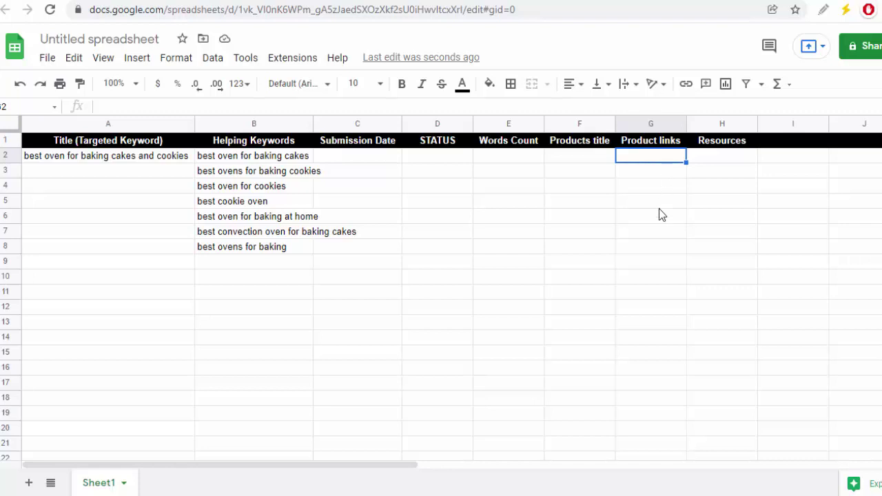
pyautogui.click(722, 158)
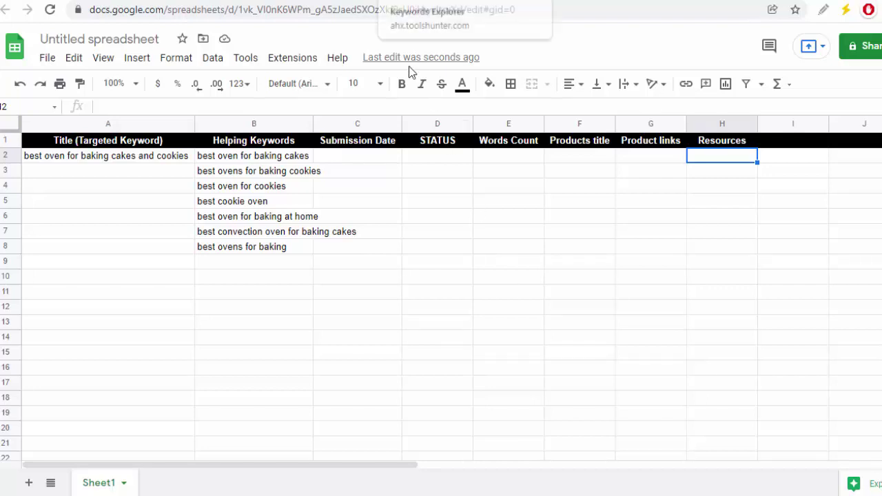
pyautogui.click(147, 162)
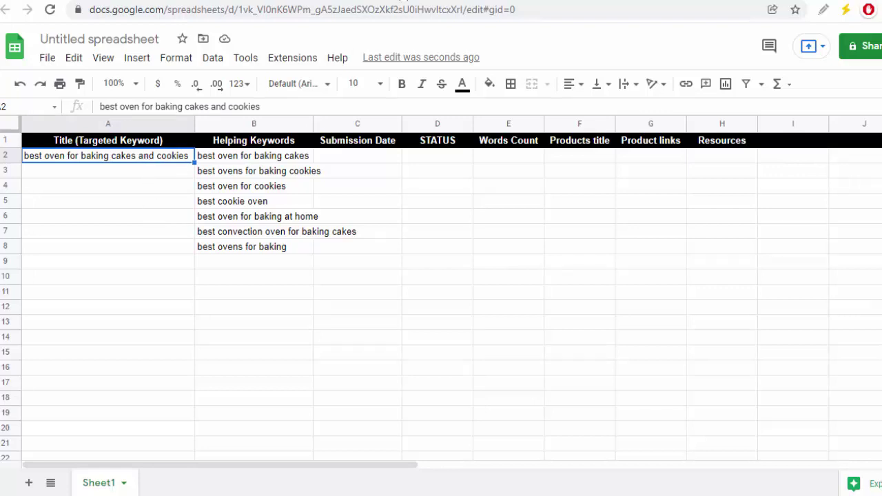
# Step: Return to the Ahrefs organic keywords report and open the Site Explorer overview for the Kitchenfeeds article
pyautogui.click(606, 0)
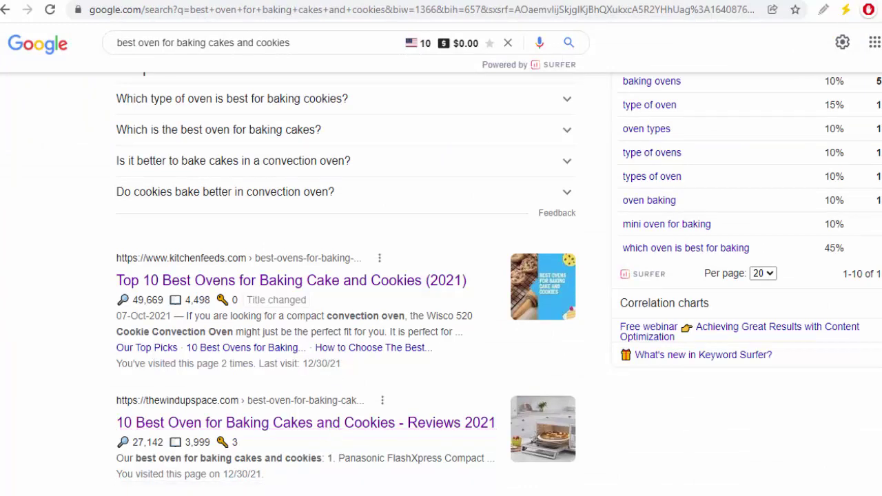
pyautogui.click(372, 0)
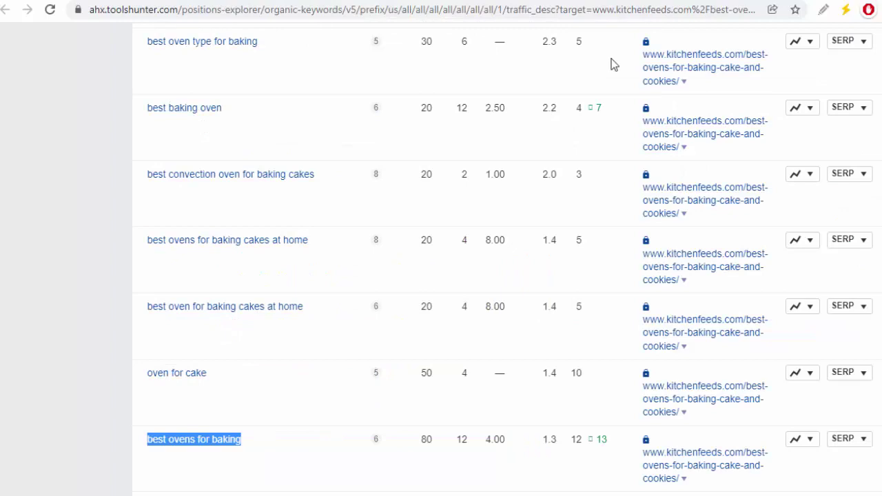
pyautogui.scroll(10, 441, 276)
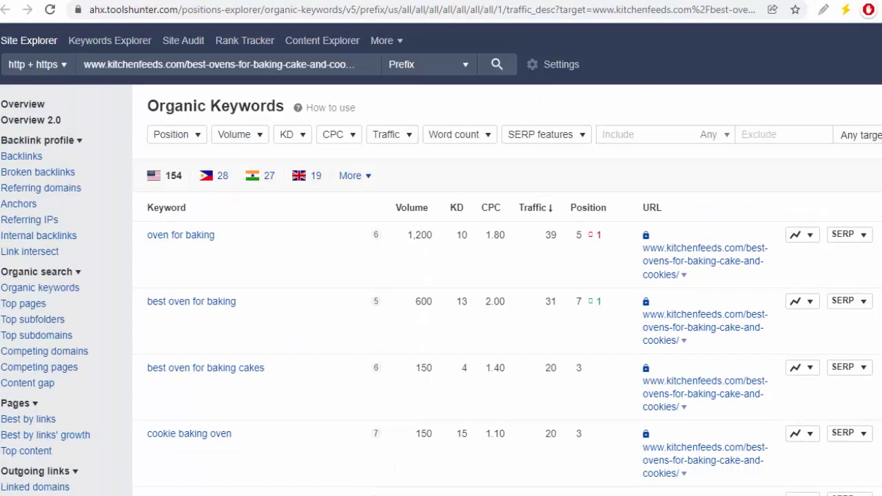
pyautogui.click(37, 110)
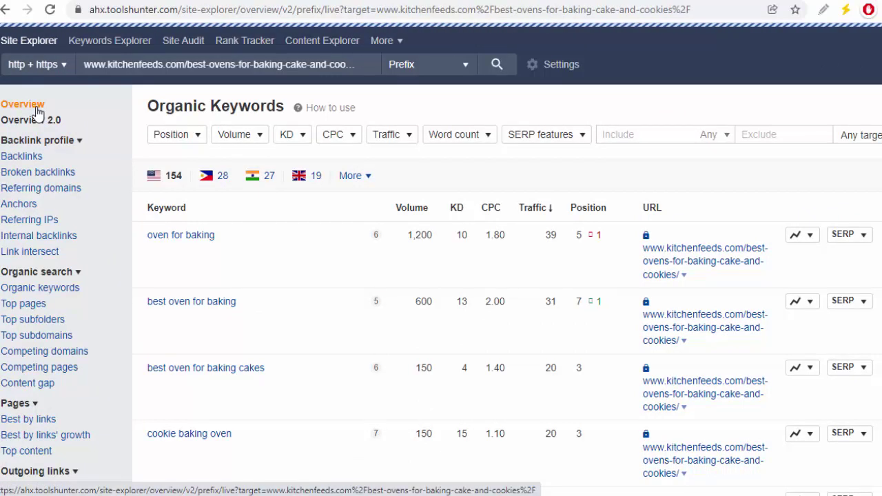